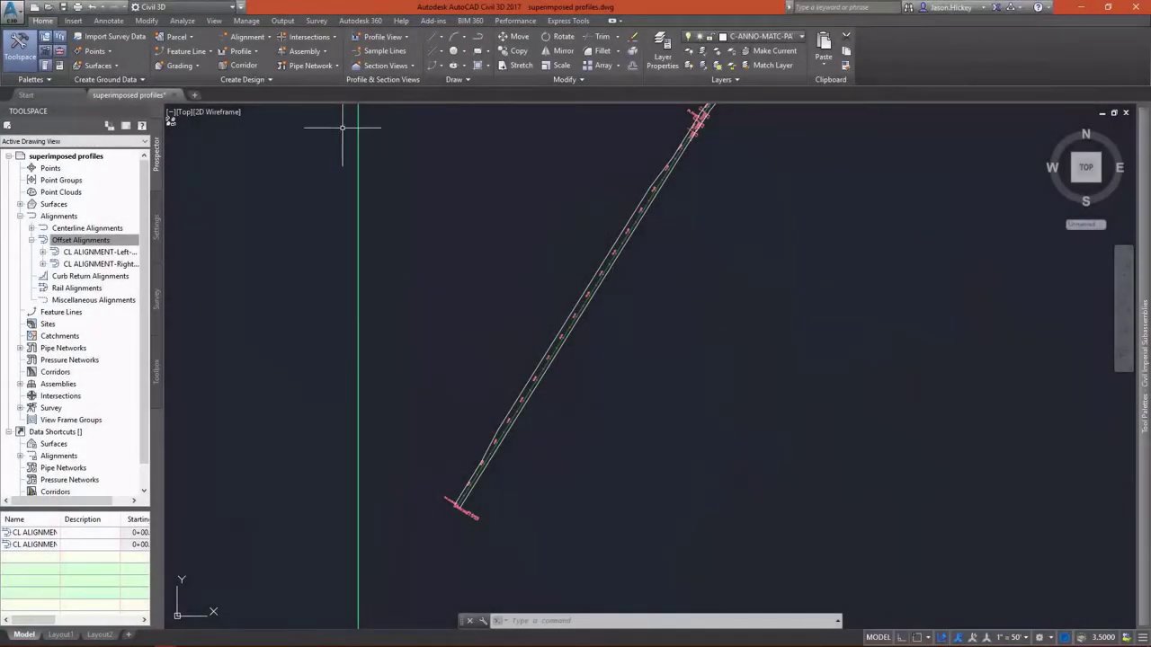
- Create a surface profile from the BASE surface along the CL ALIGNMENT-Left-12.00 offset alignment
click(256, 51)
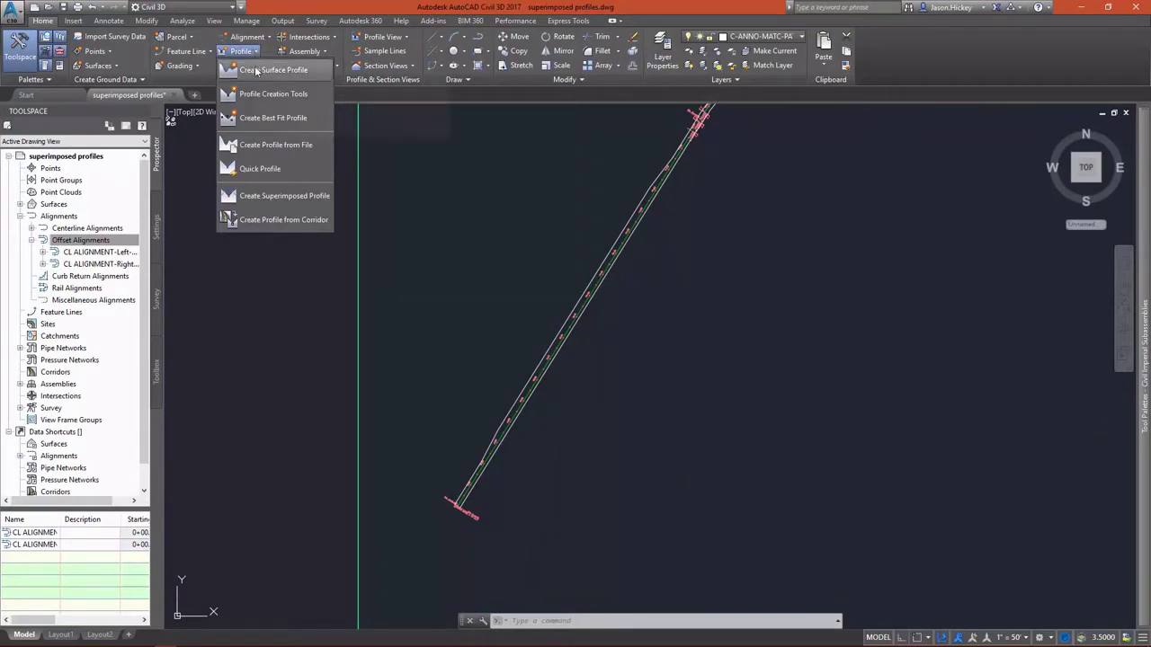
click(256, 70)
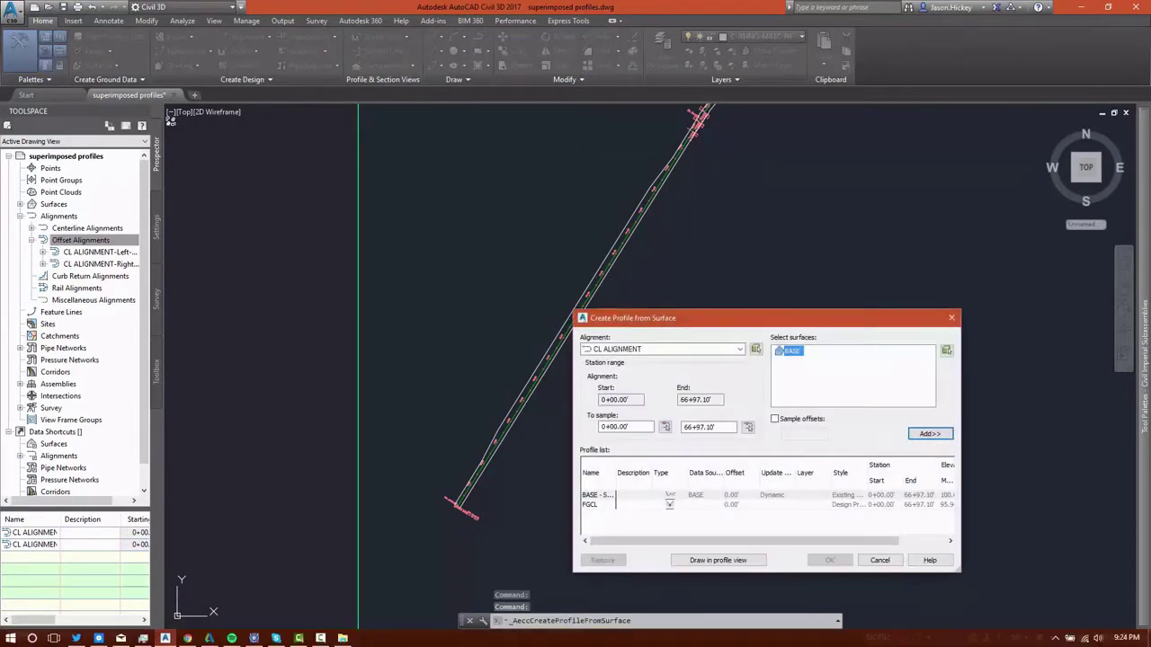
click(659, 349)
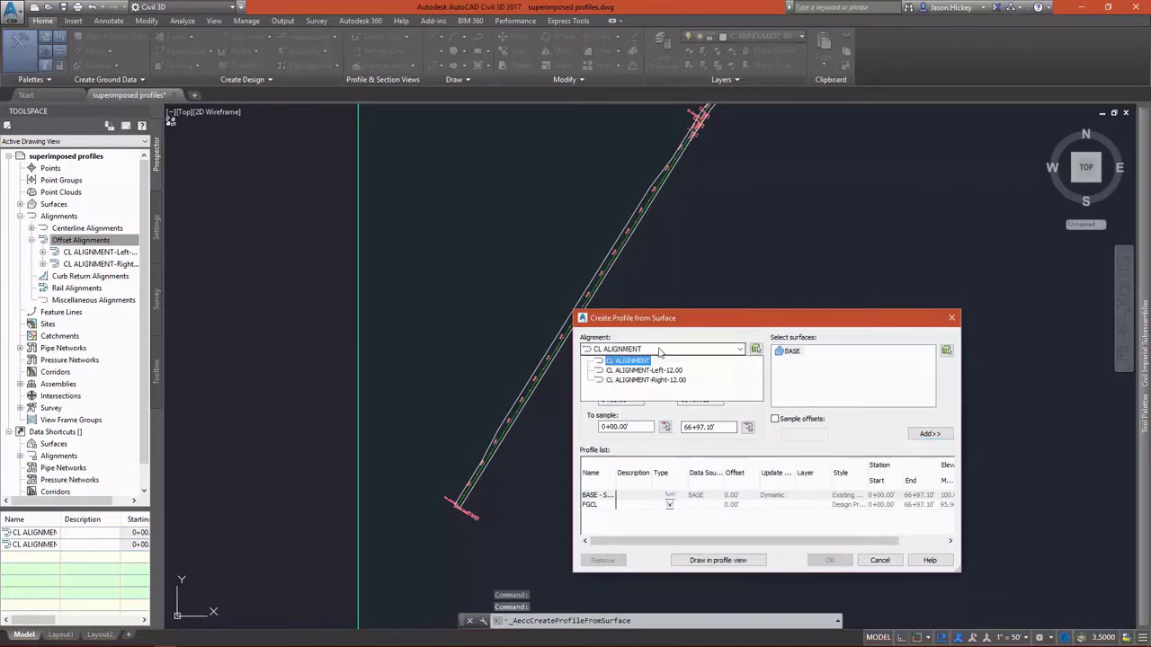
click(655, 370)
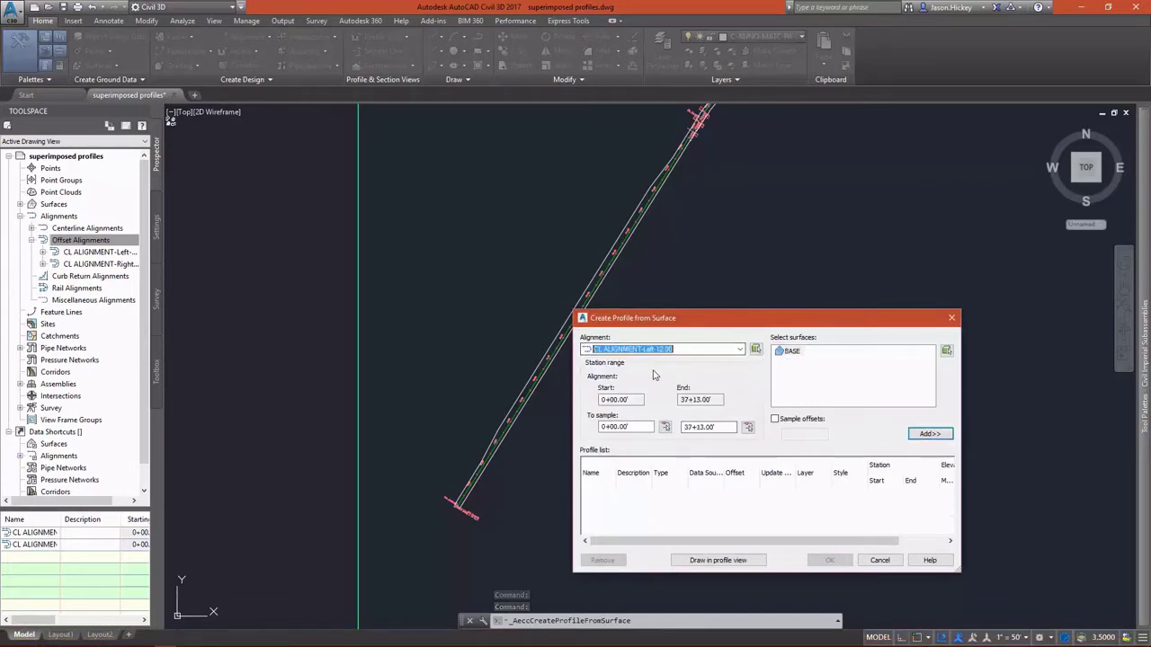
click(791, 351)
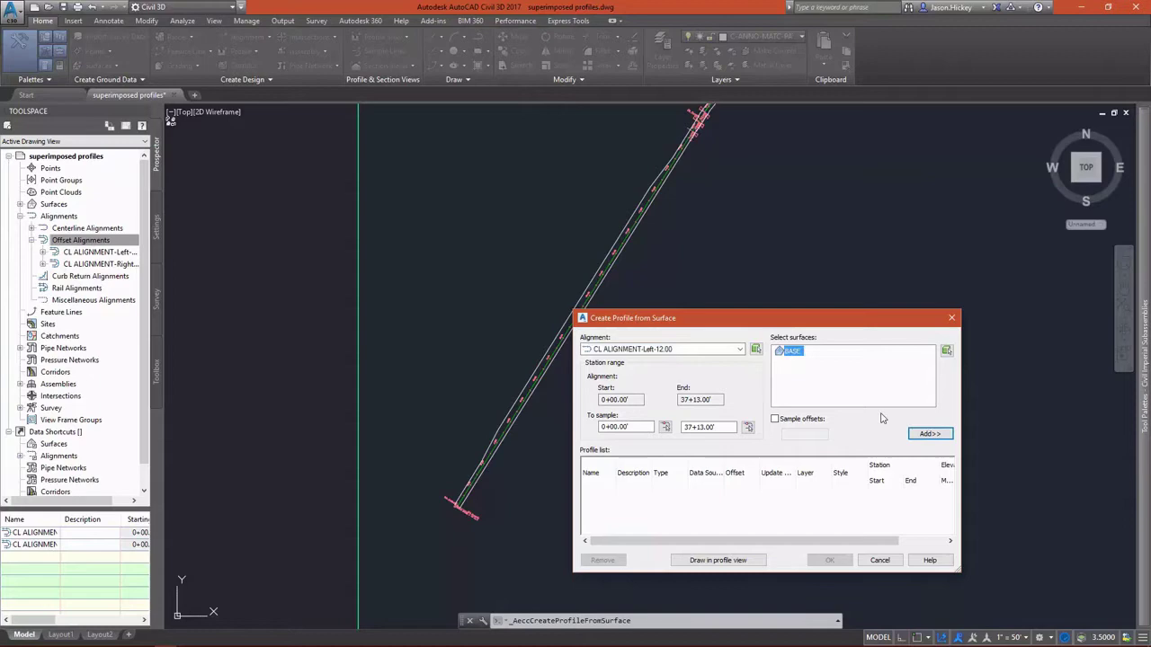
click(932, 434)
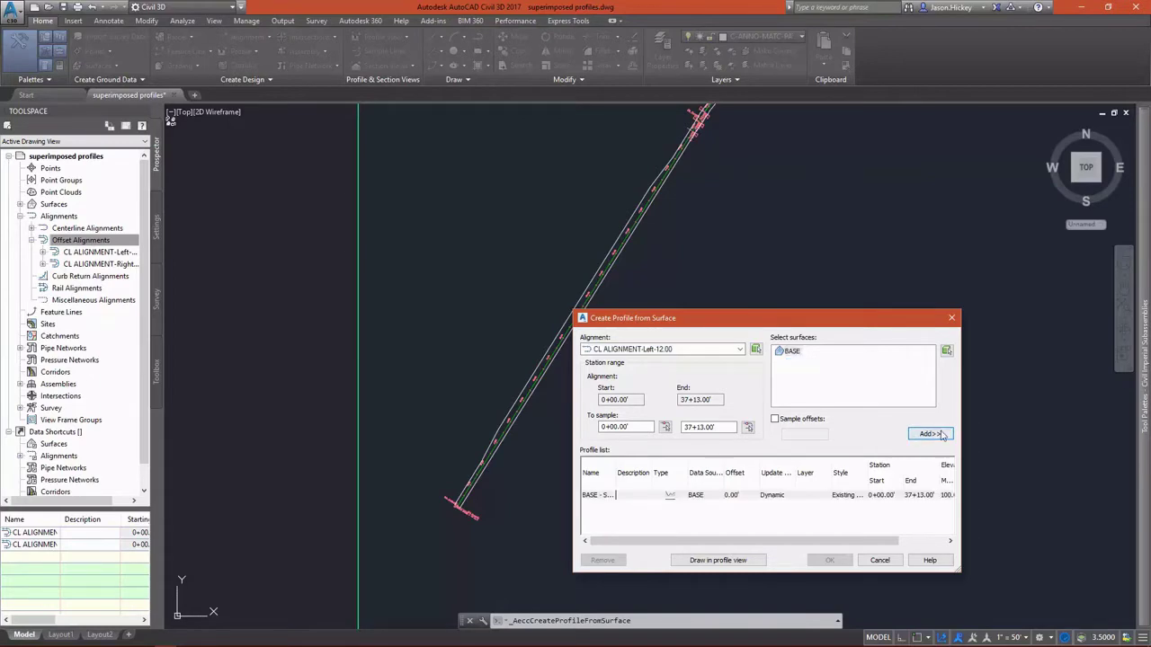
- Draw the CL ALIGNMENT-Left-12.00 profile in a new profile view placed in empty model space
click(716, 560)
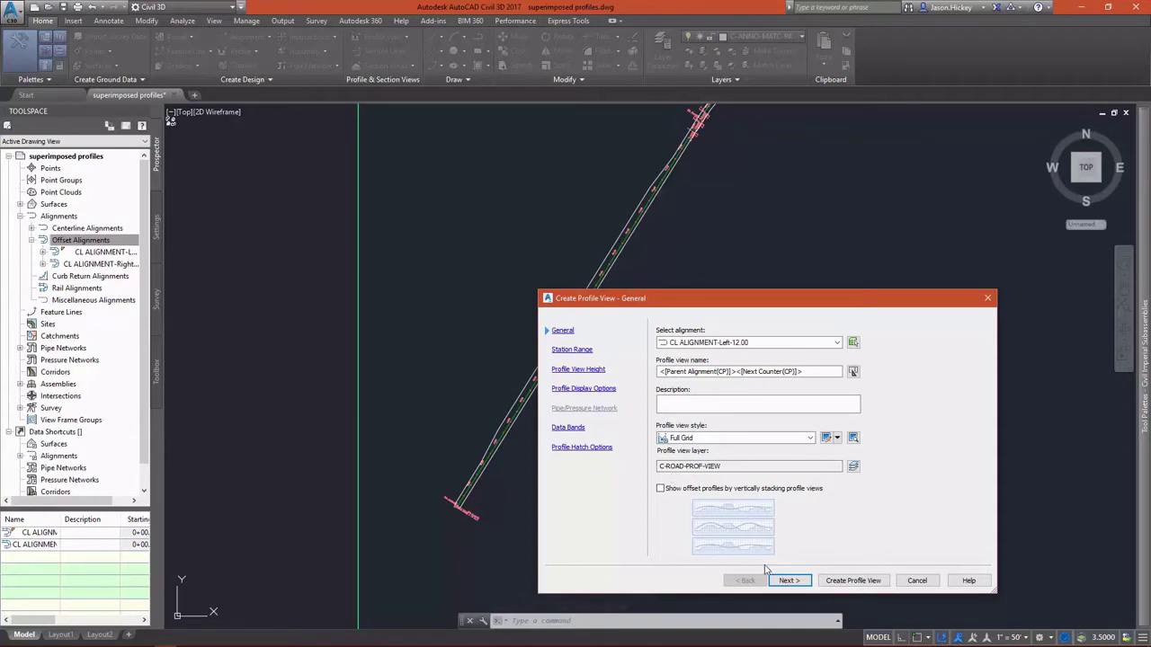
click(841, 581)
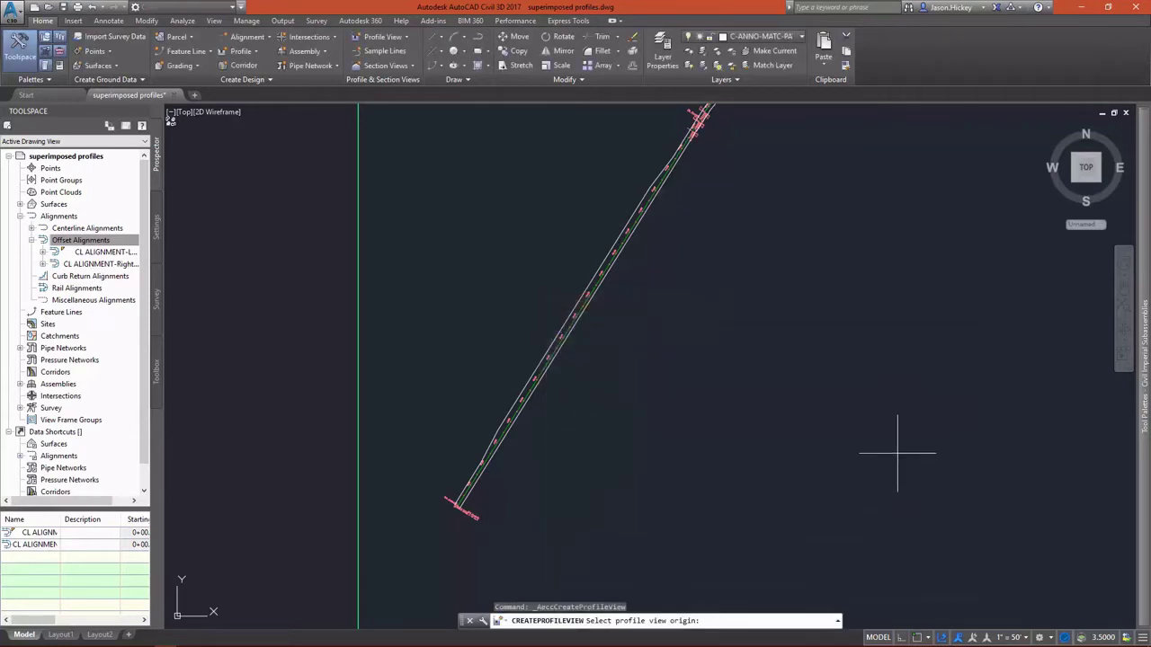
scroll(923, 339, down, 2)
scroll(922, 340, down, 1)
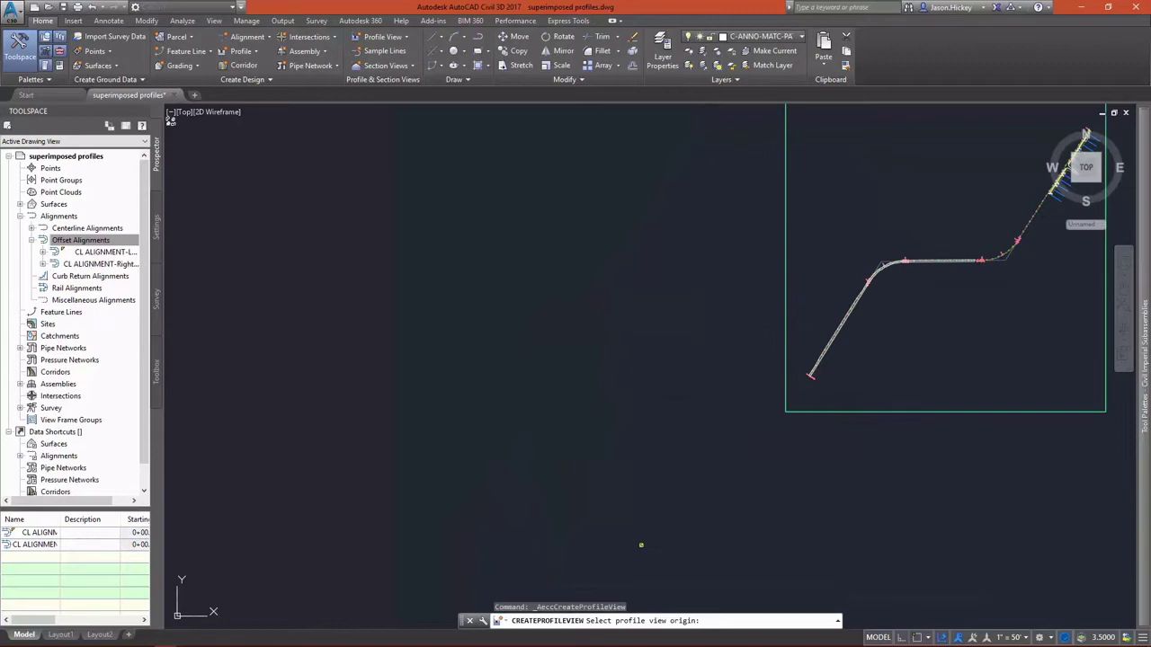
click(585, 349)
scroll(616, 353, up, 3)
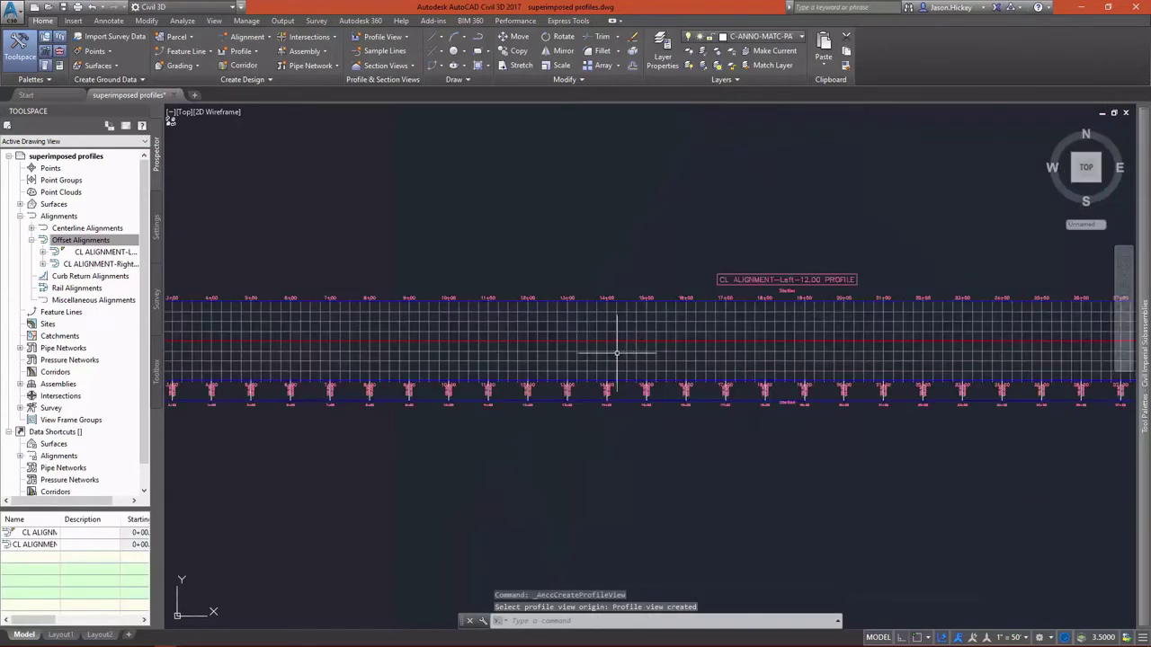
scroll(397, 299, down, 2)
scroll(663, 314, up, 4)
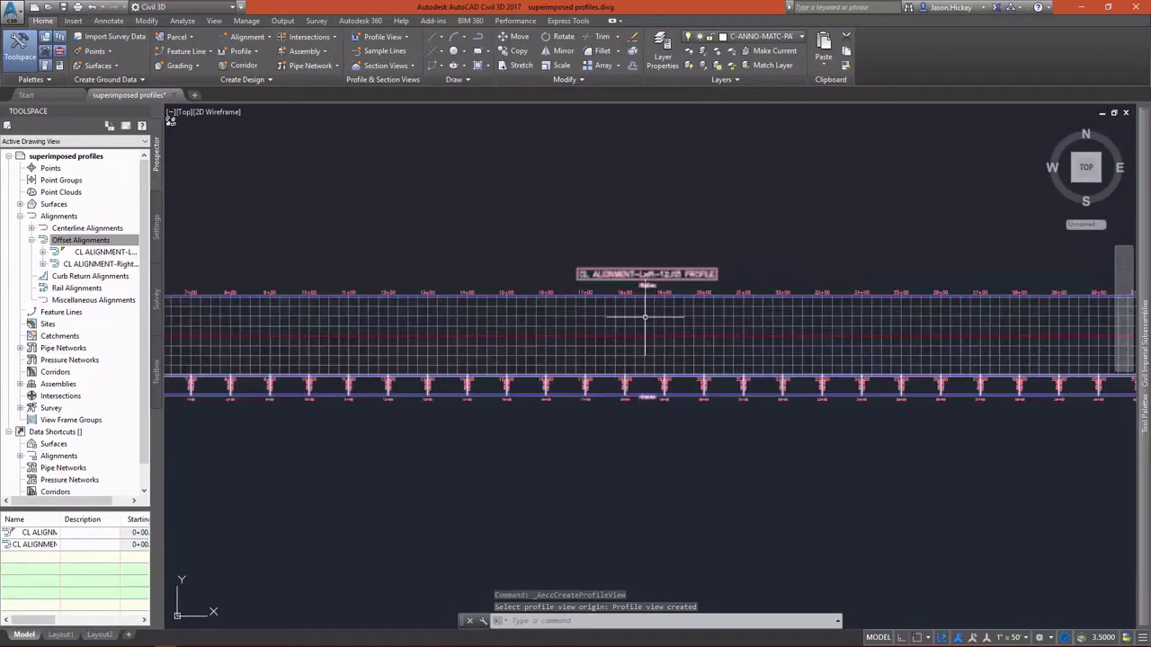
scroll(646, 331, down, 3)
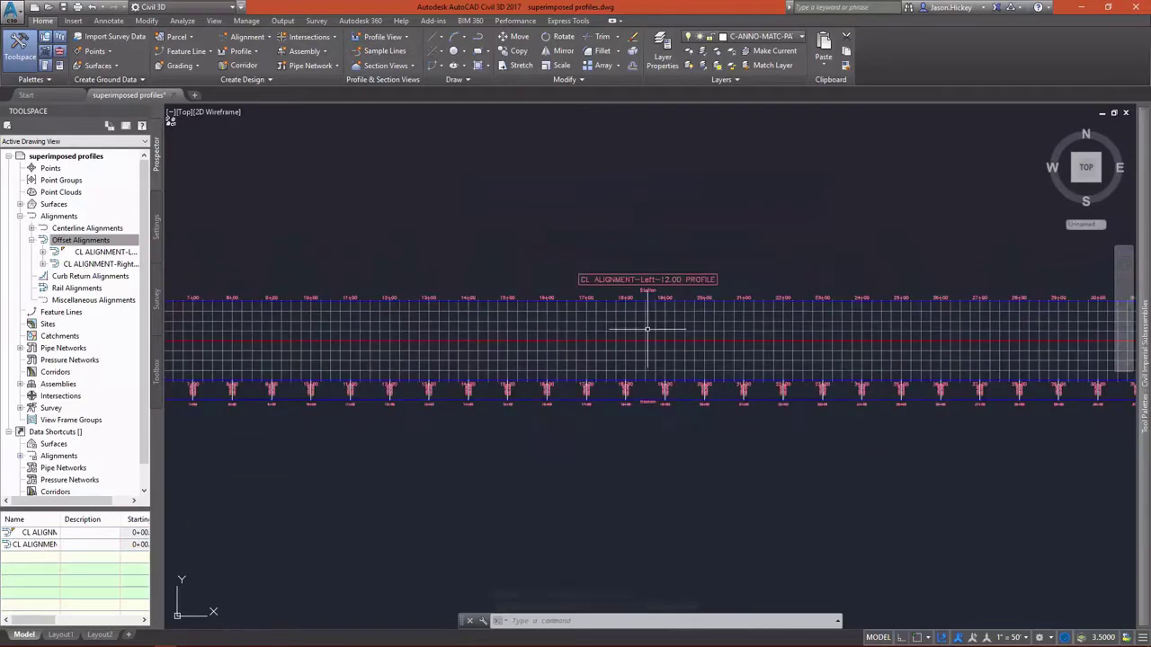
scroll(846, 334, up, 5)
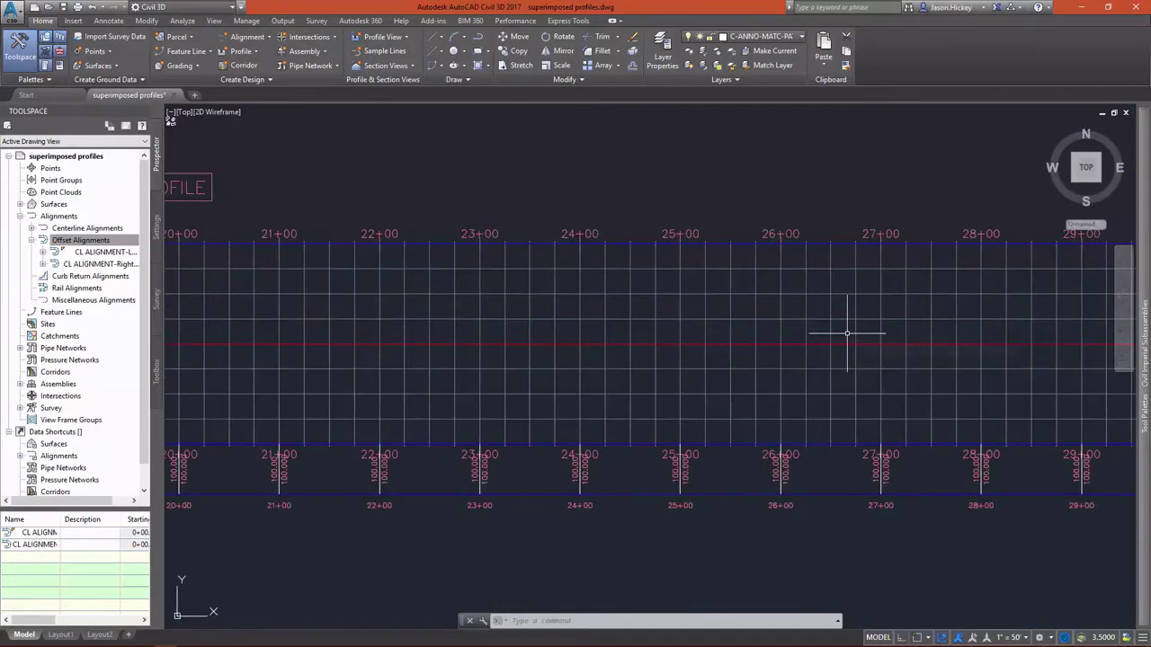
scroll(846, 333, down, 8)
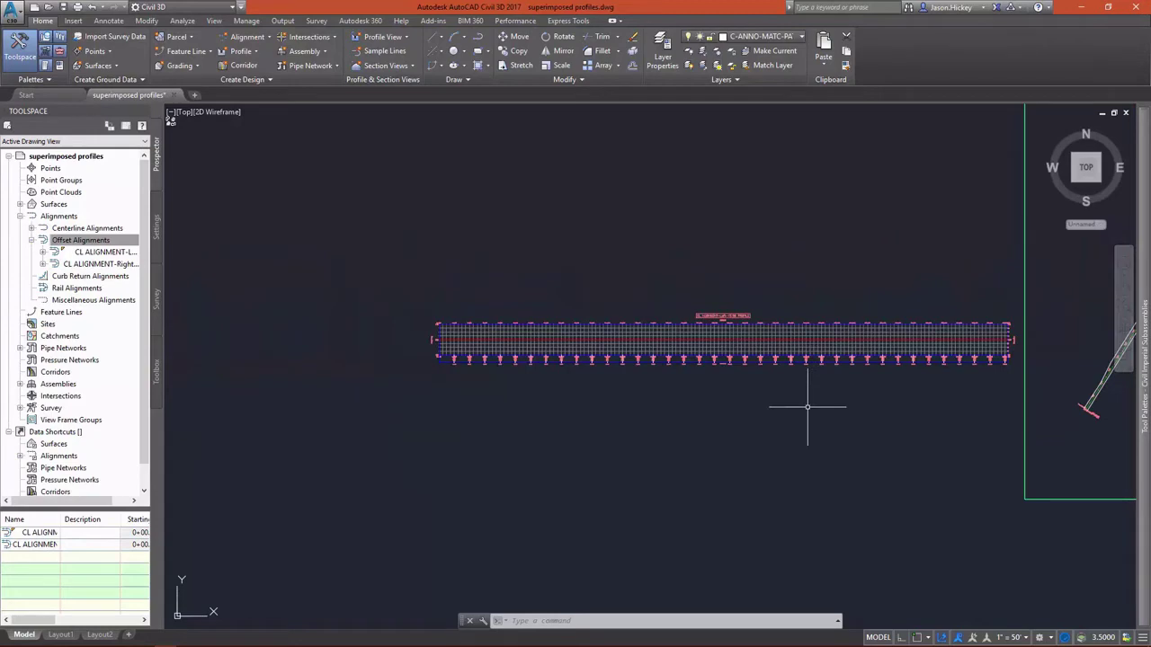
scroll(714, 351, up, 4)
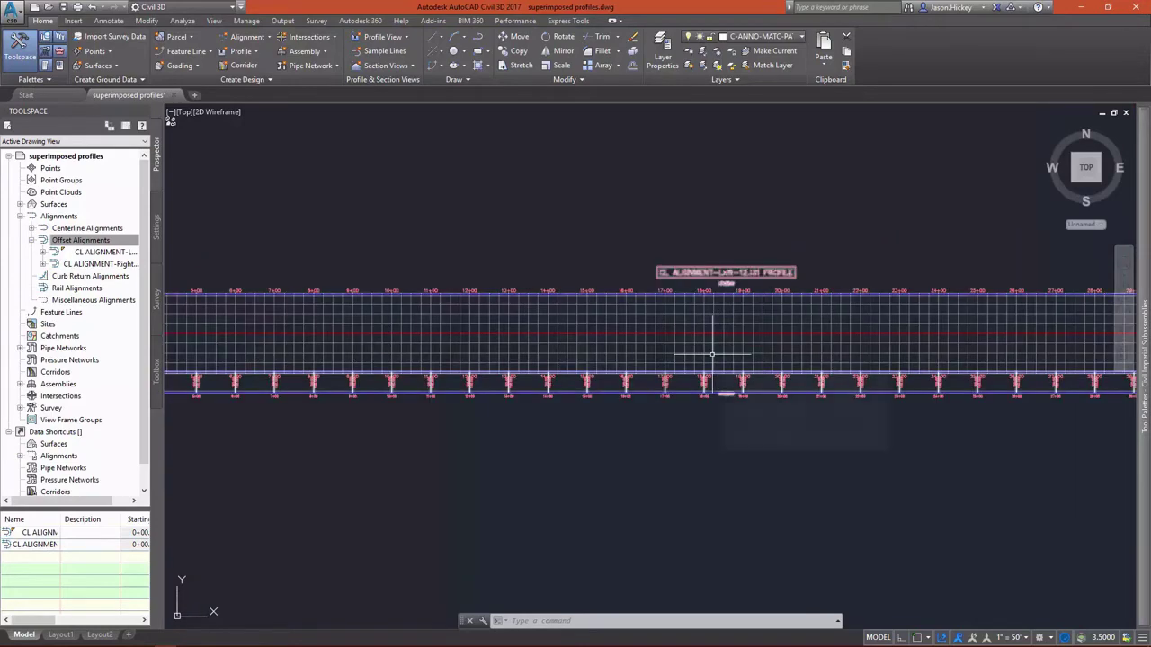
- Start Superimposed Profile on the left offset profile view and pick the centerline profile as source
click(711, 354)
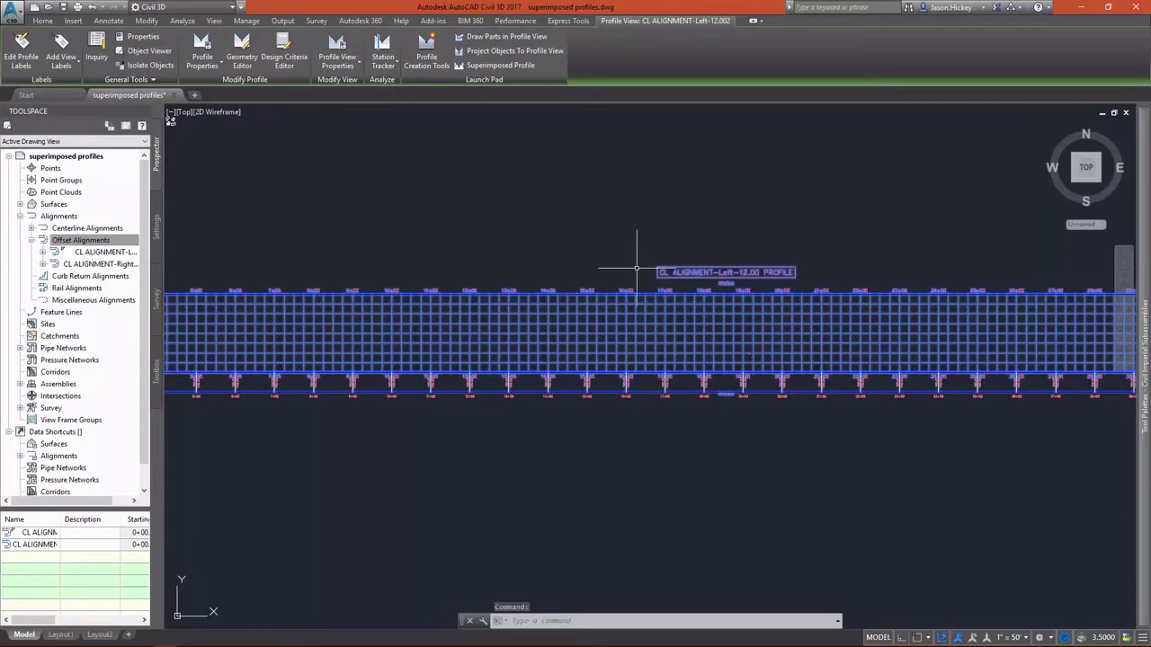
click(499, 64)
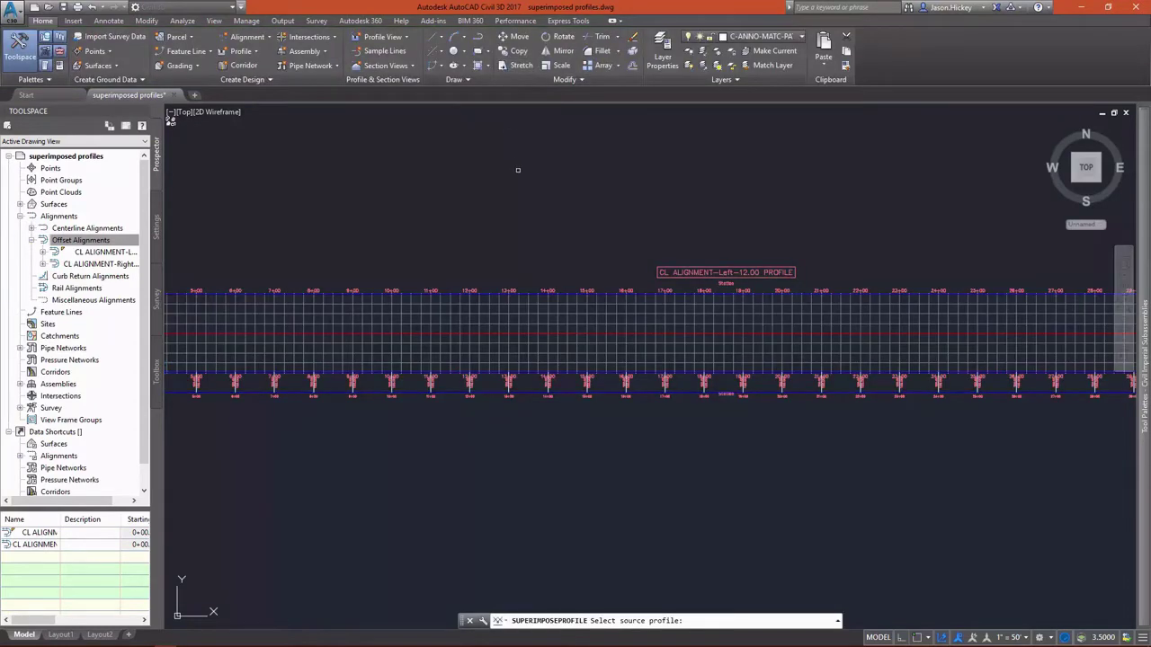
scroll(518, 170, down, 6)
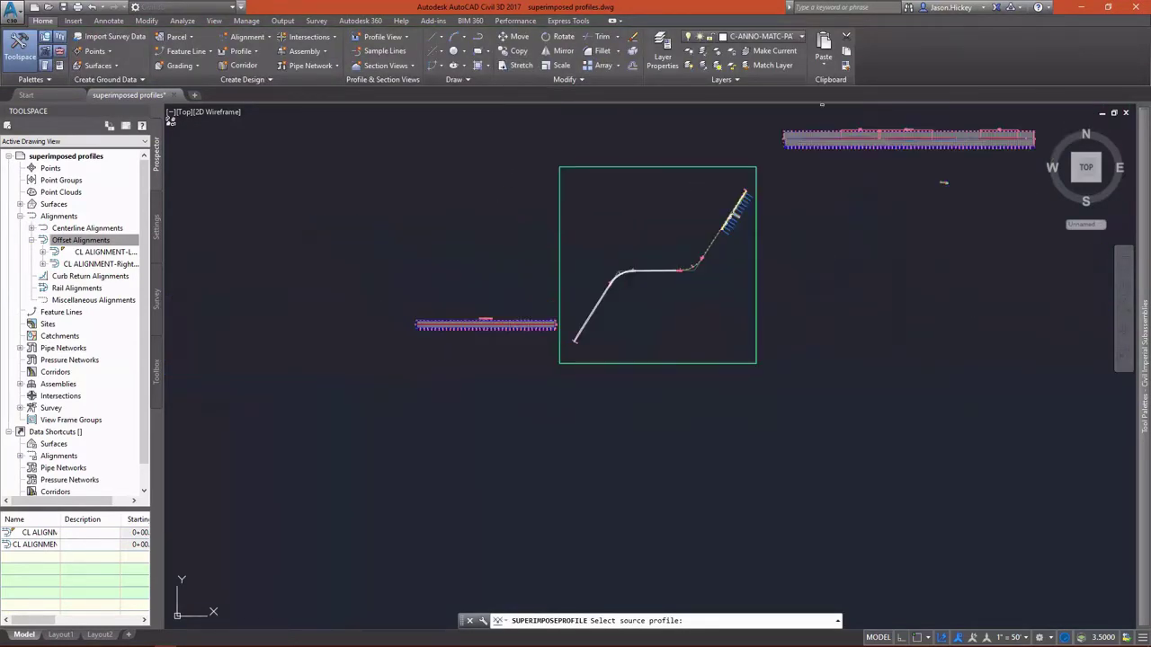
scroll(899, 153, up, 5)
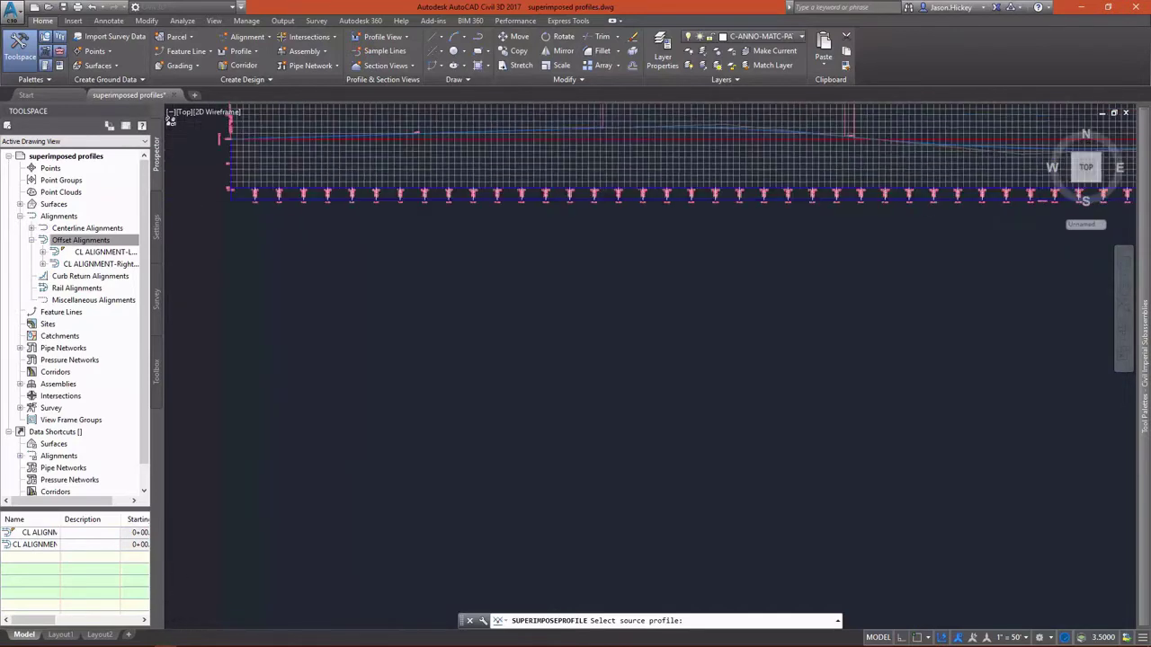
scroll(986, 154, up, 4)
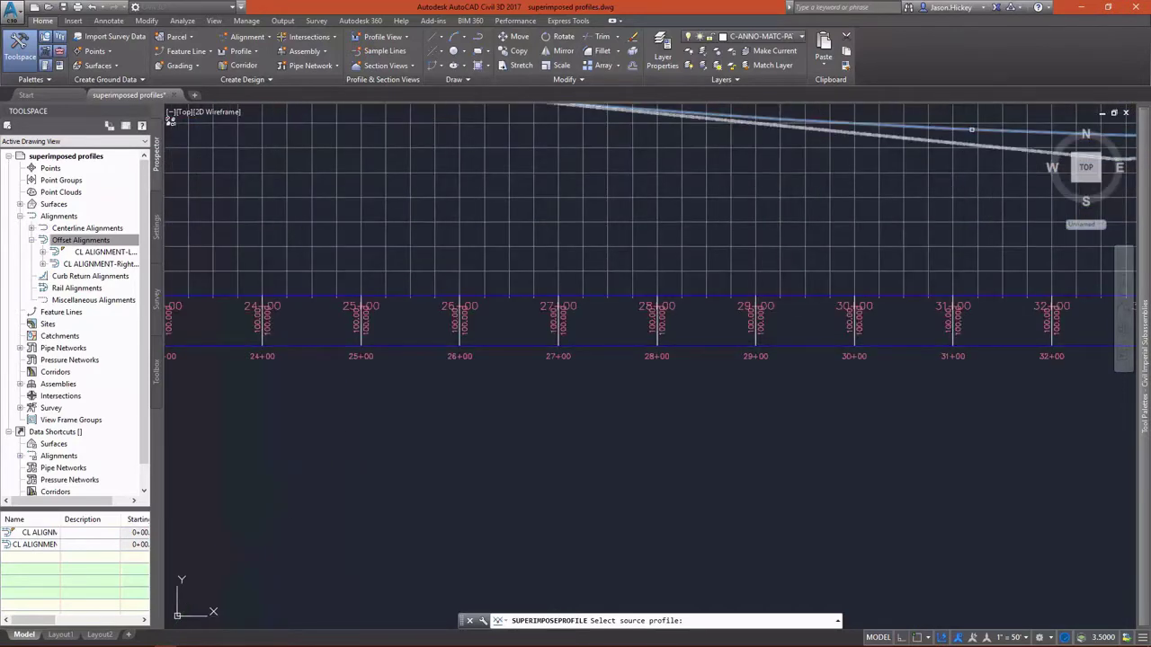
click(971, 130)
scroll(984, 137, down, 4)
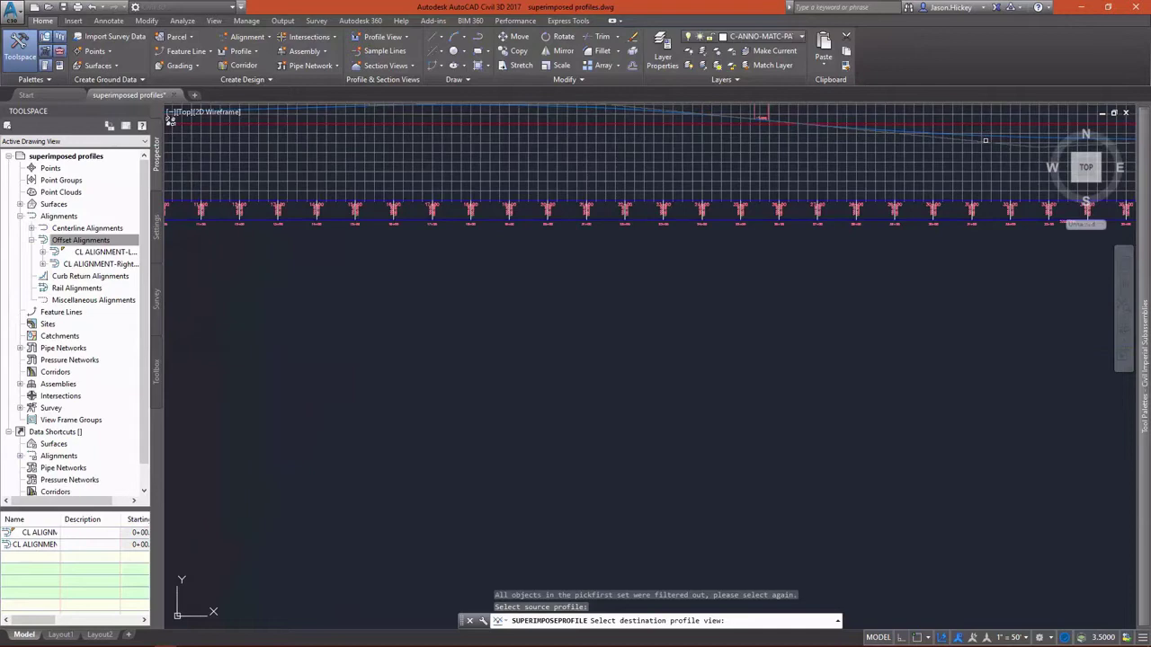
scroll(985, 146, down, 5)
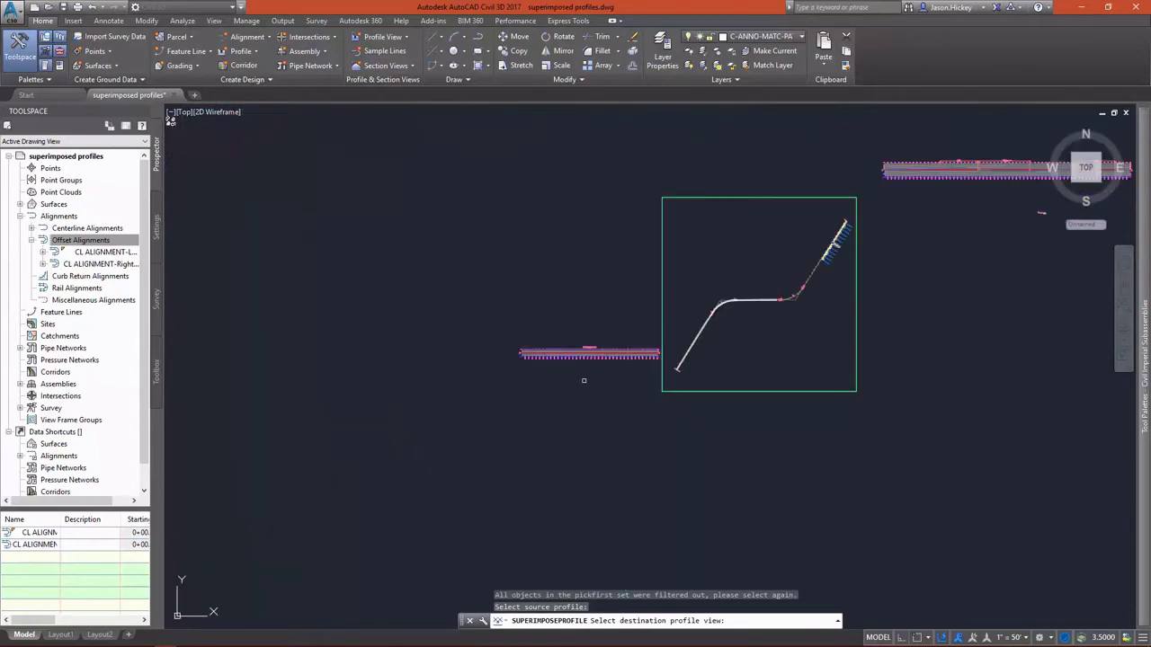
scroll(583, 380, up, 9)
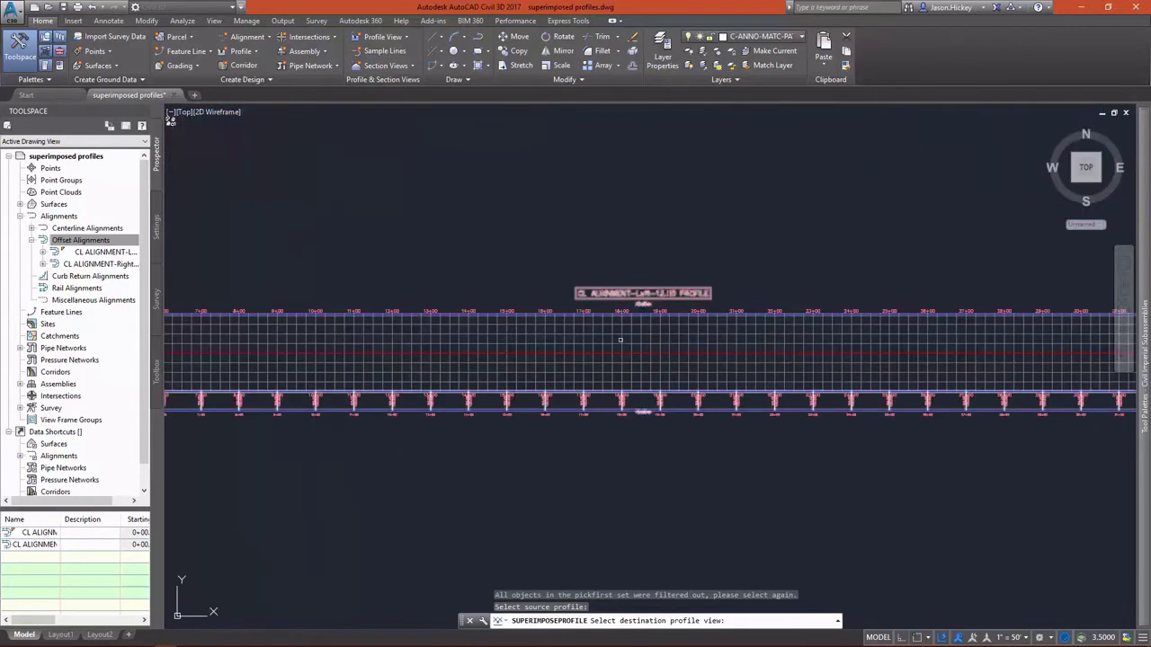
- Superimpose into the left offset profile view with default accuracy, then zoom to the line near elevation 100
click(598, 395)
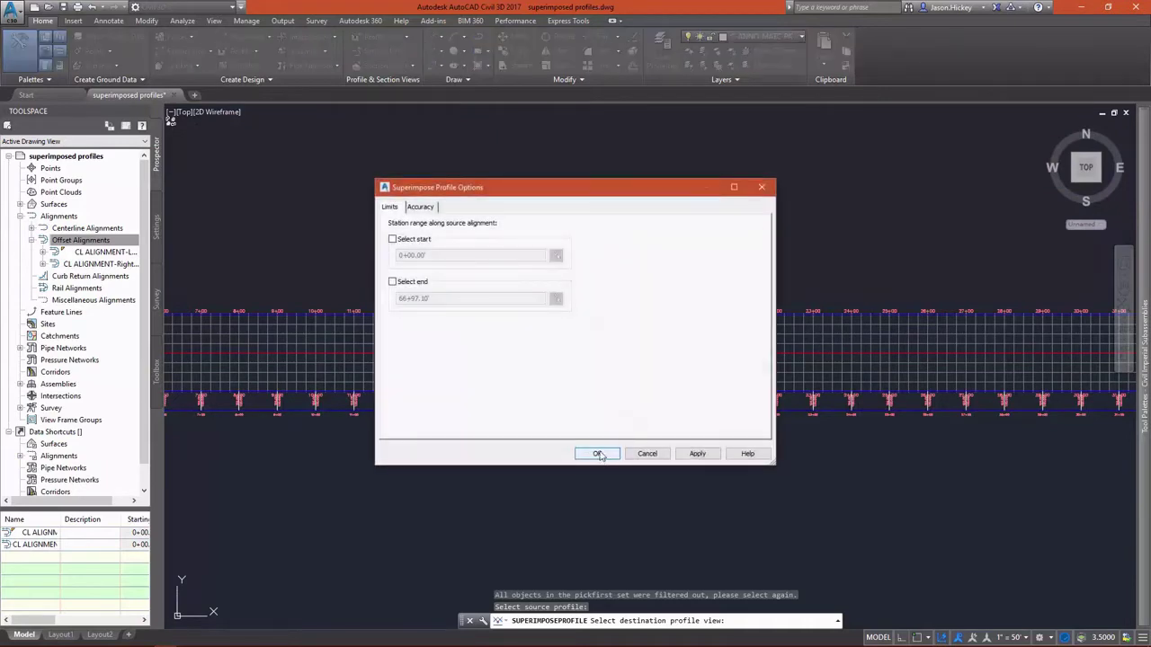
click(419, 208)
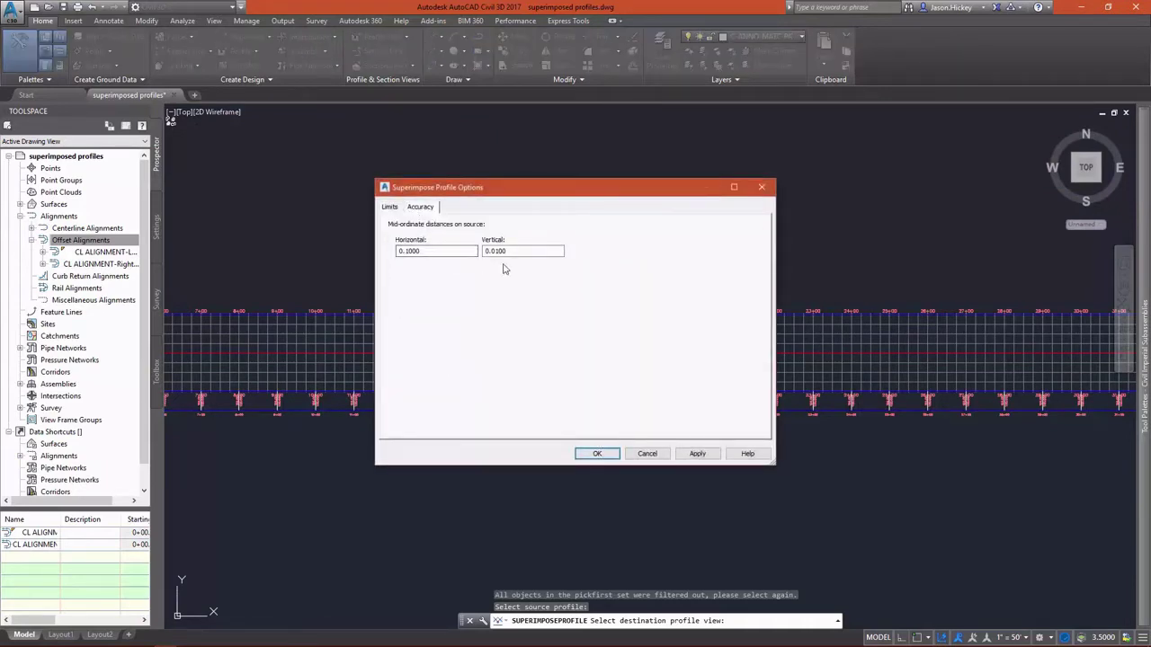
click(591, 455)
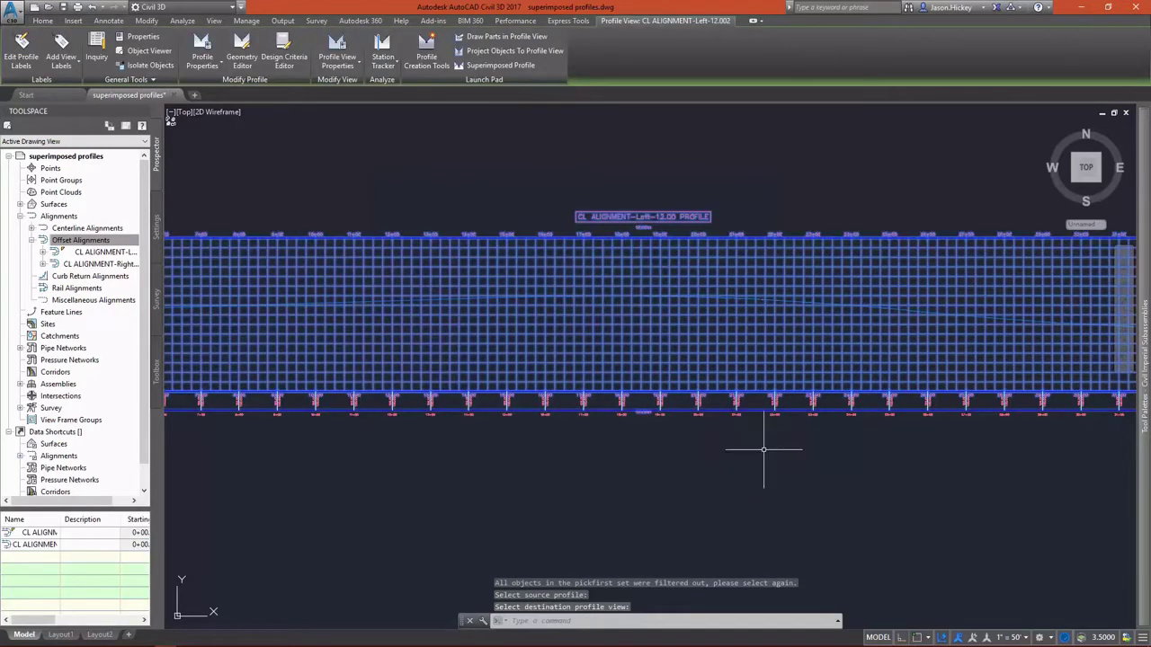
key(Escape)
key(Escape)
scroll(822, 317, down, 2)
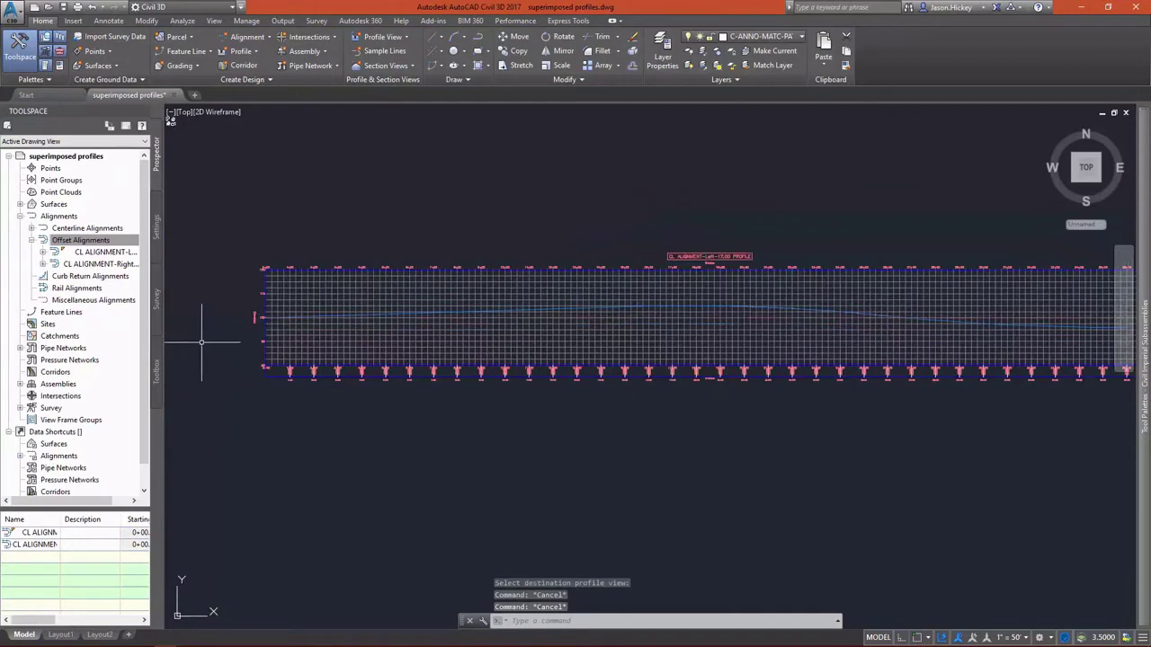
scroll(139, 337, down, 1)
scroll(449, 385, down, 2)
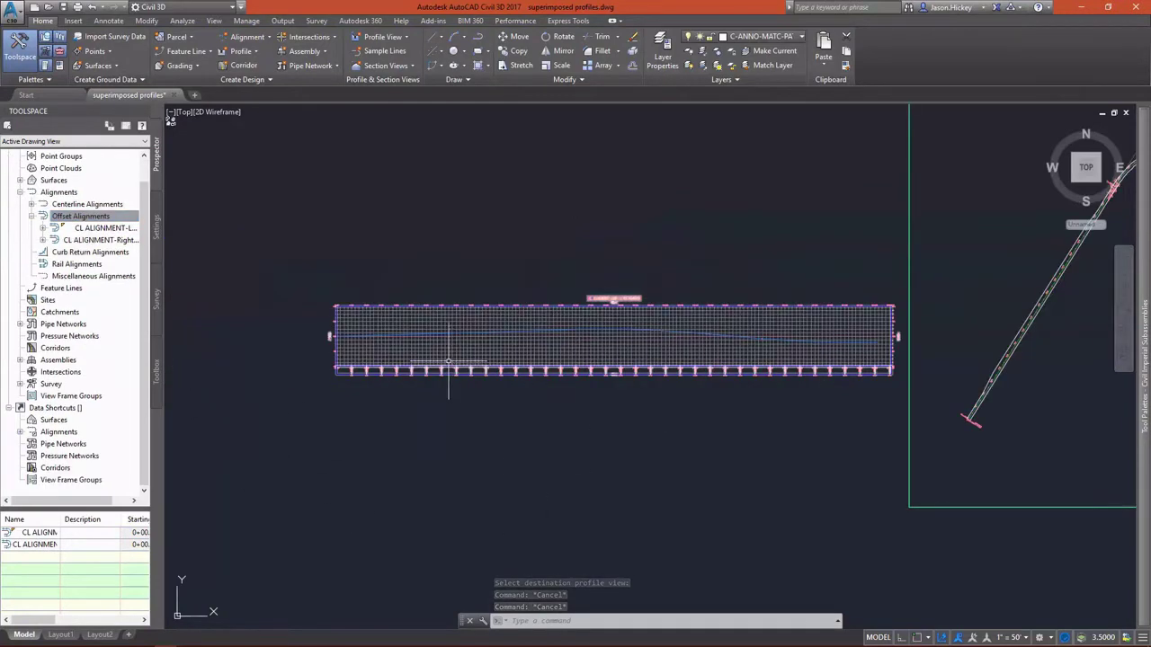
scroll(333, 321, up, 4)
scroll(300, 373, up, 4)
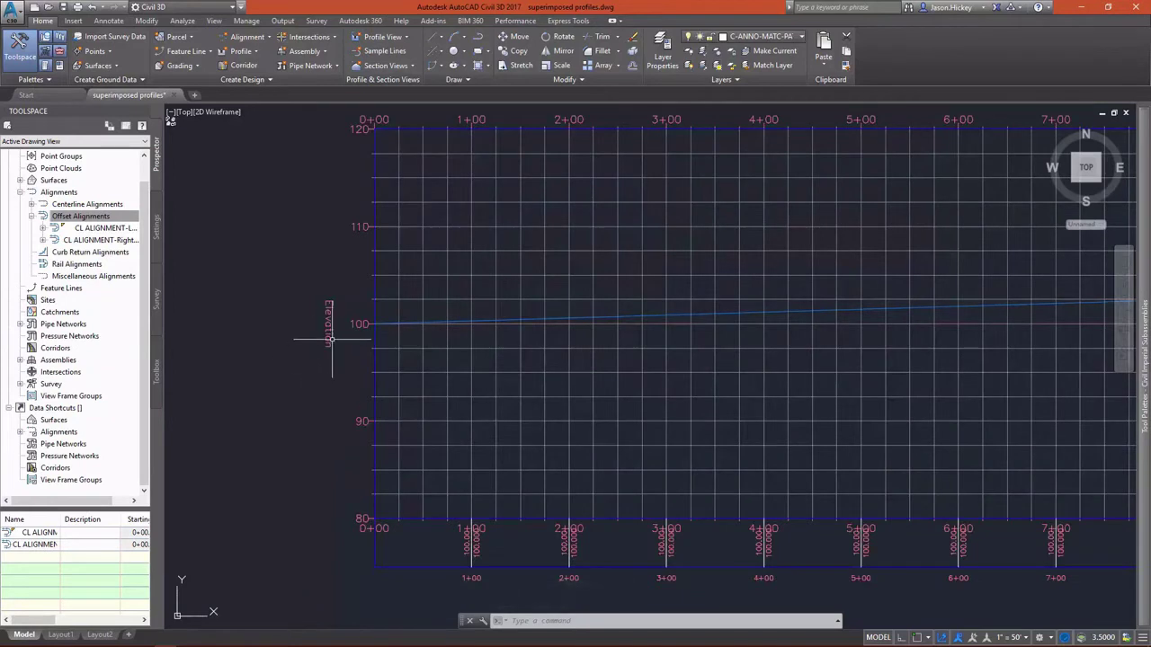
- Start a hand-laid profile in the left offset profile view and name it 'Offset Profile'
click(244, 51)
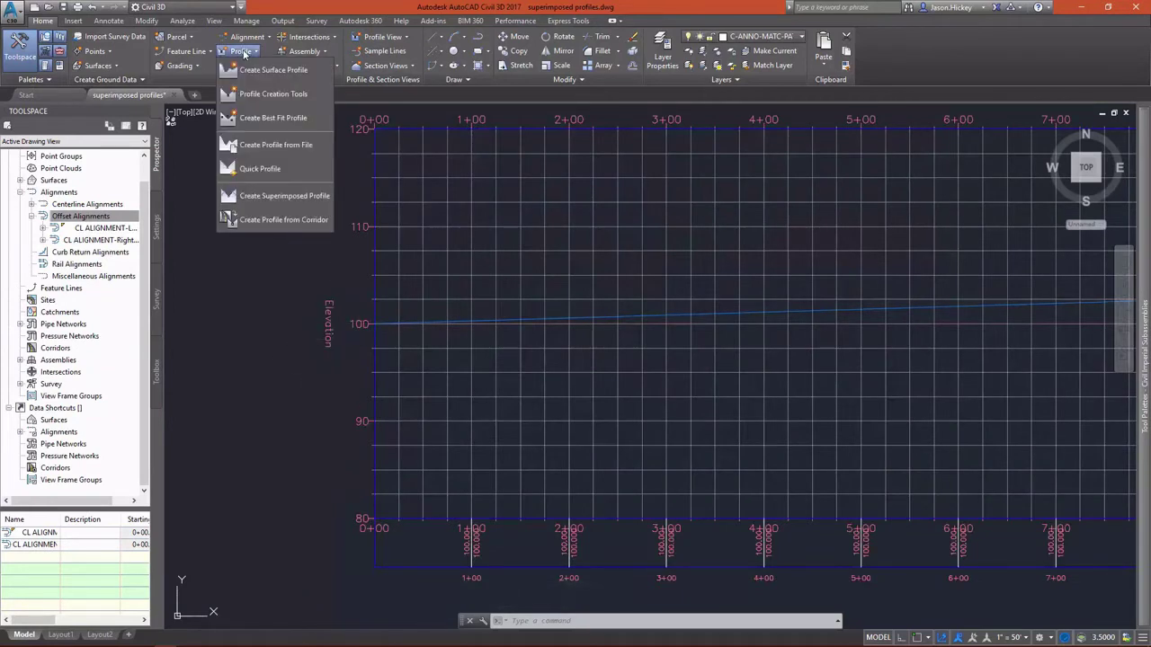
click(261, 93)
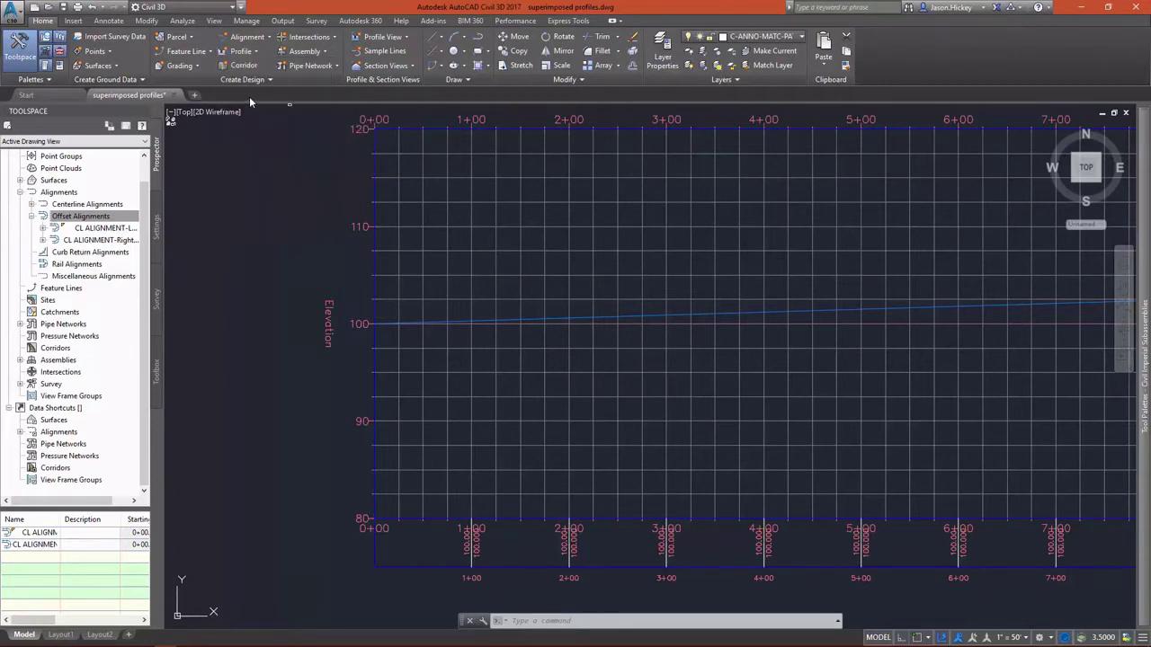
click(413, 201)
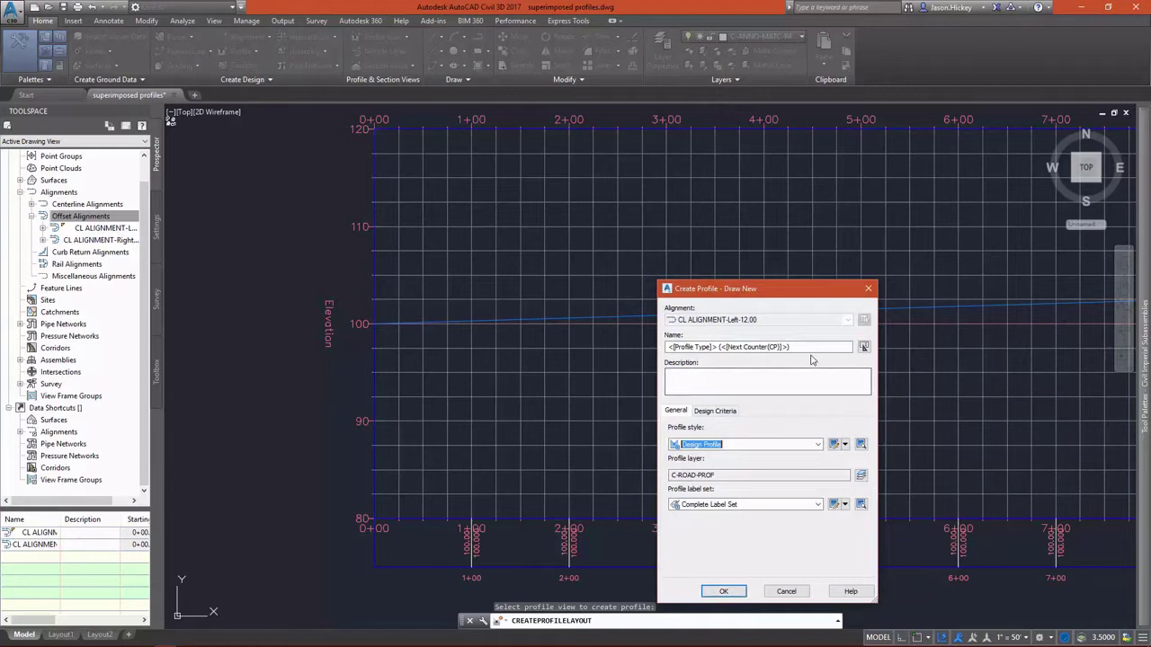
drag(791, 347, 689, 347)
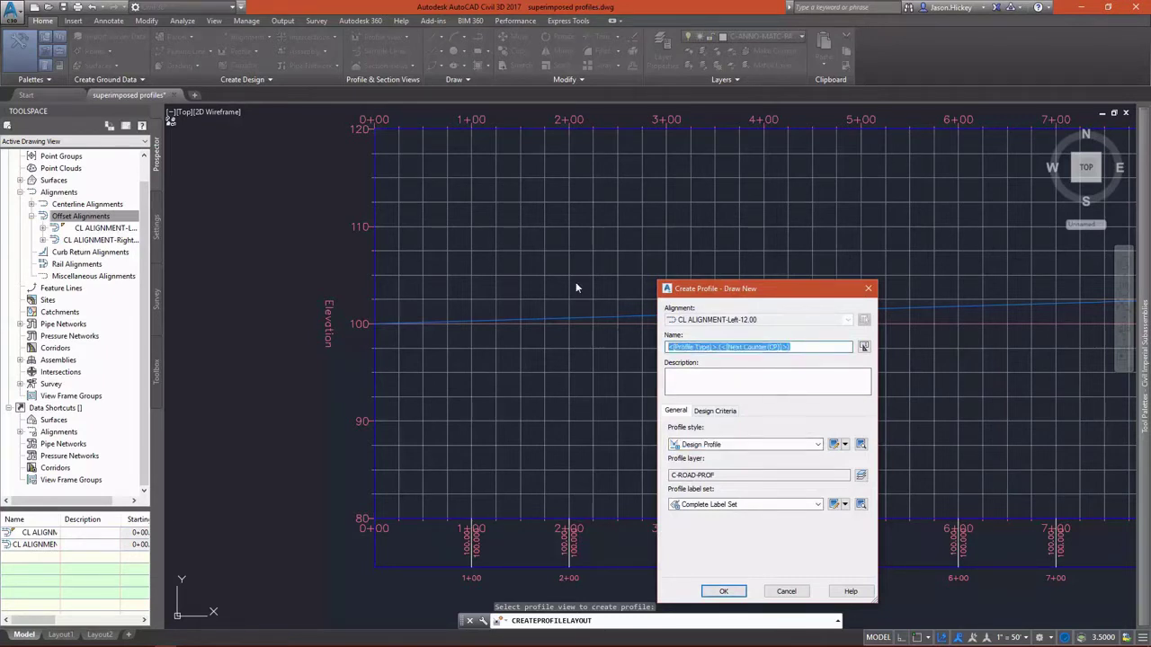
text(Off)
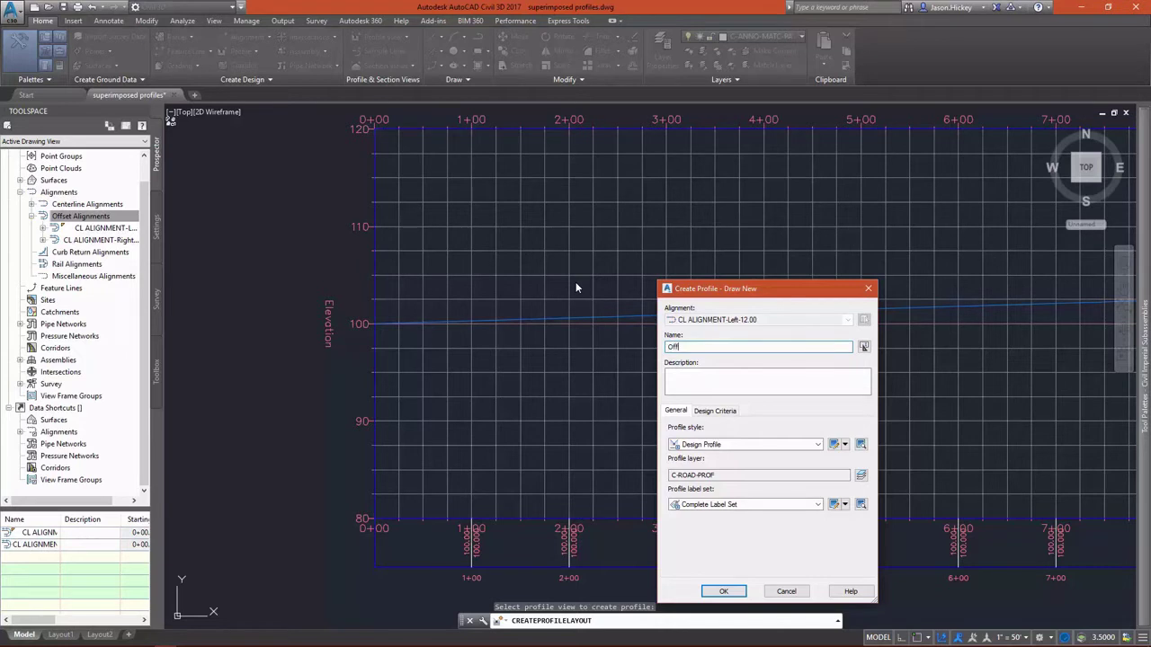
text(set Profile)
- Give the Offset Profile the No Labels label set and Layout style, and create it
click(723, 504)
click(712, 526)
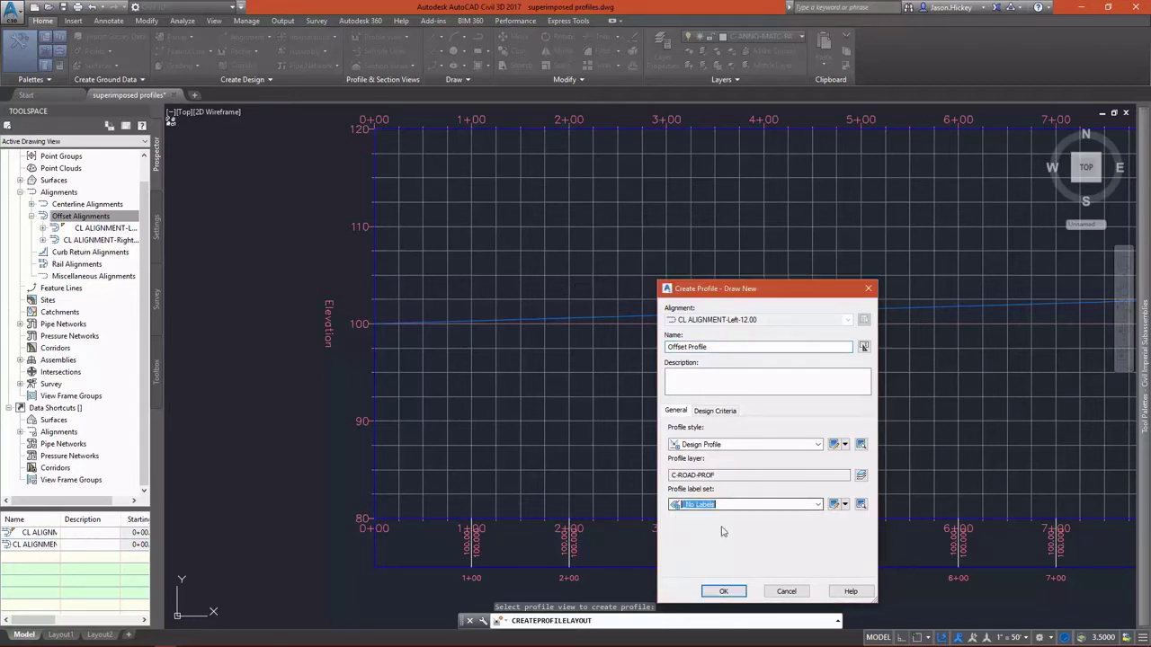
click(723, 445)
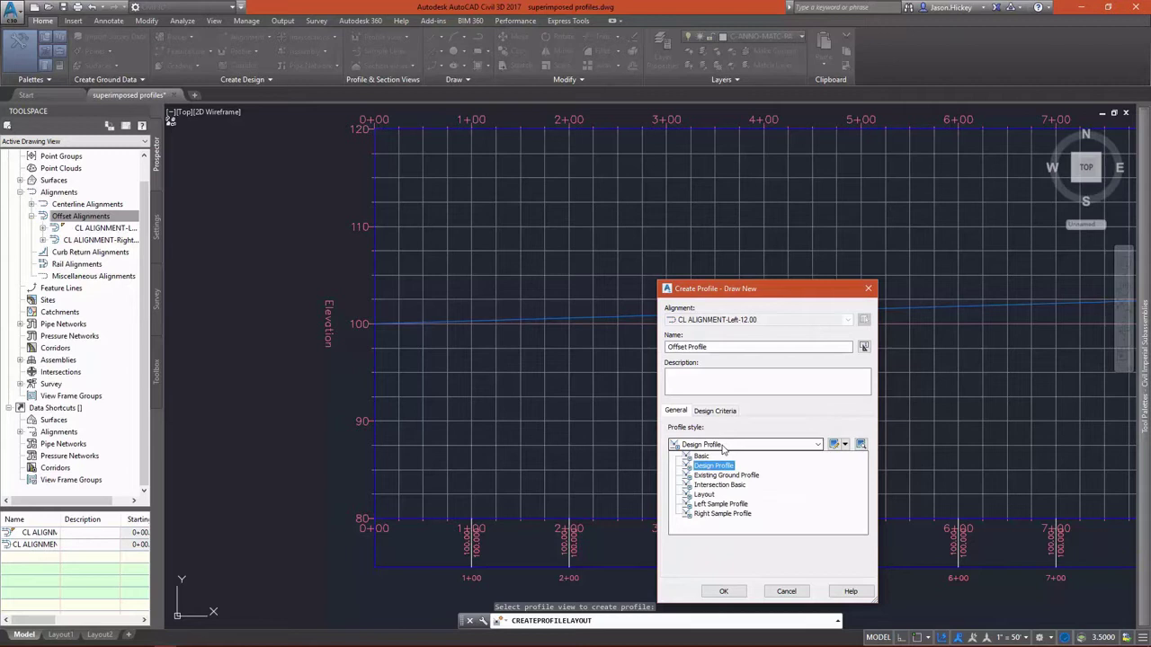
click(704, 495)
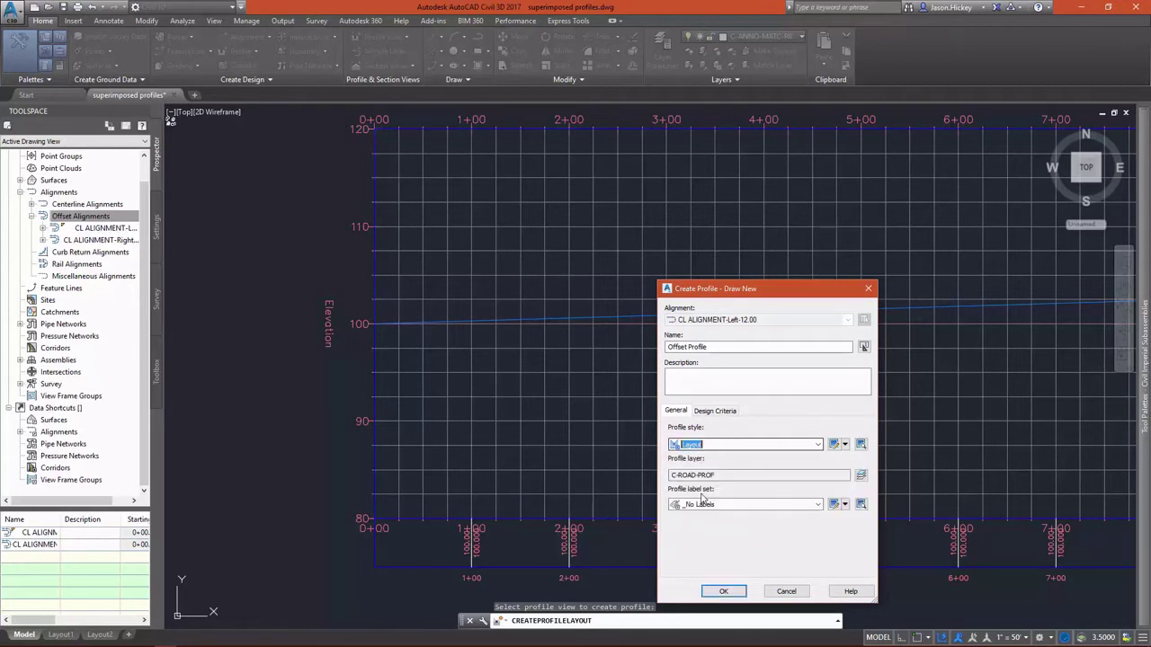
click(710, 591)
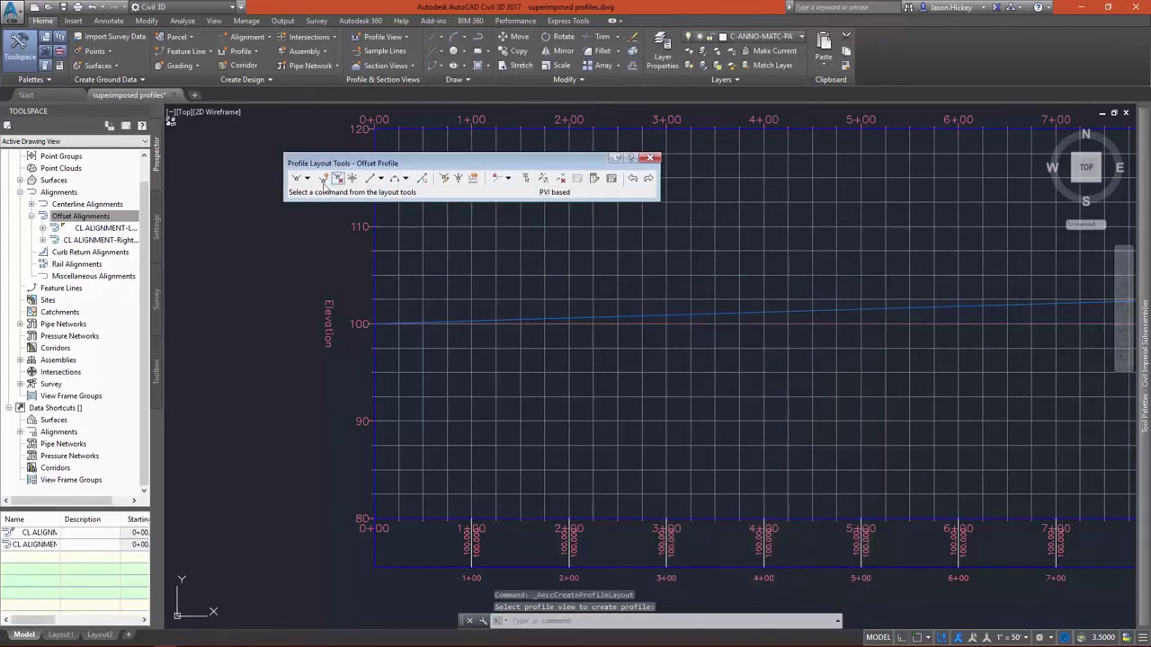
- Keep parabolic vertical curves at 1000' crest and 2000' sag, and use Draw Tangents With Curves
click(307, 179)
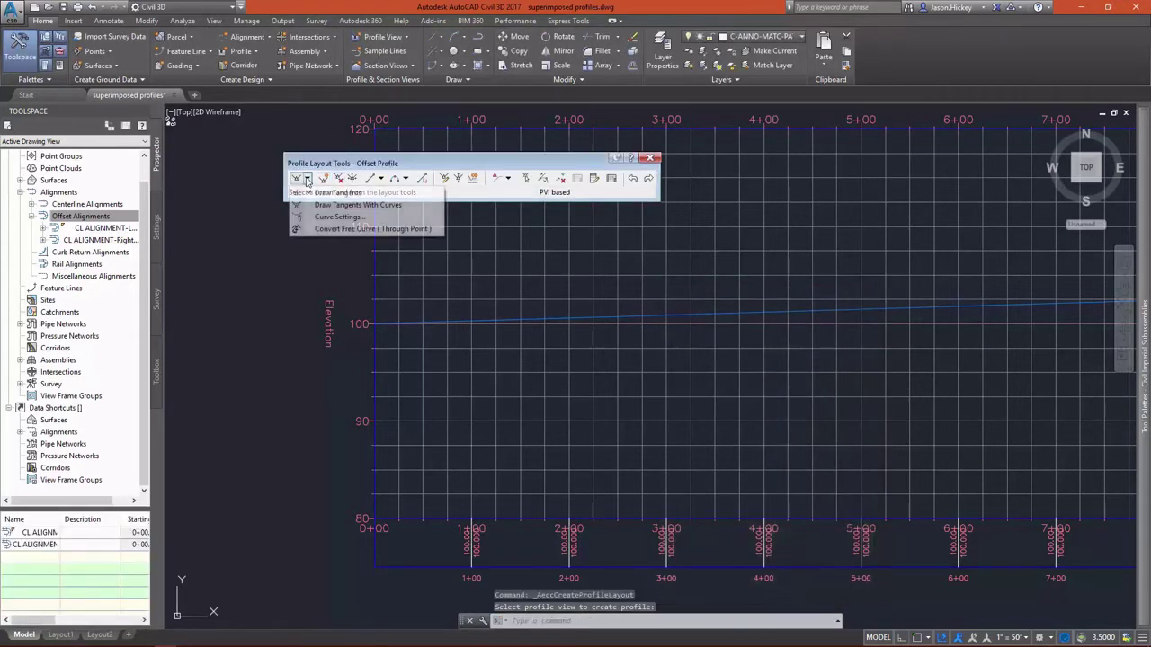
click(334, 217)
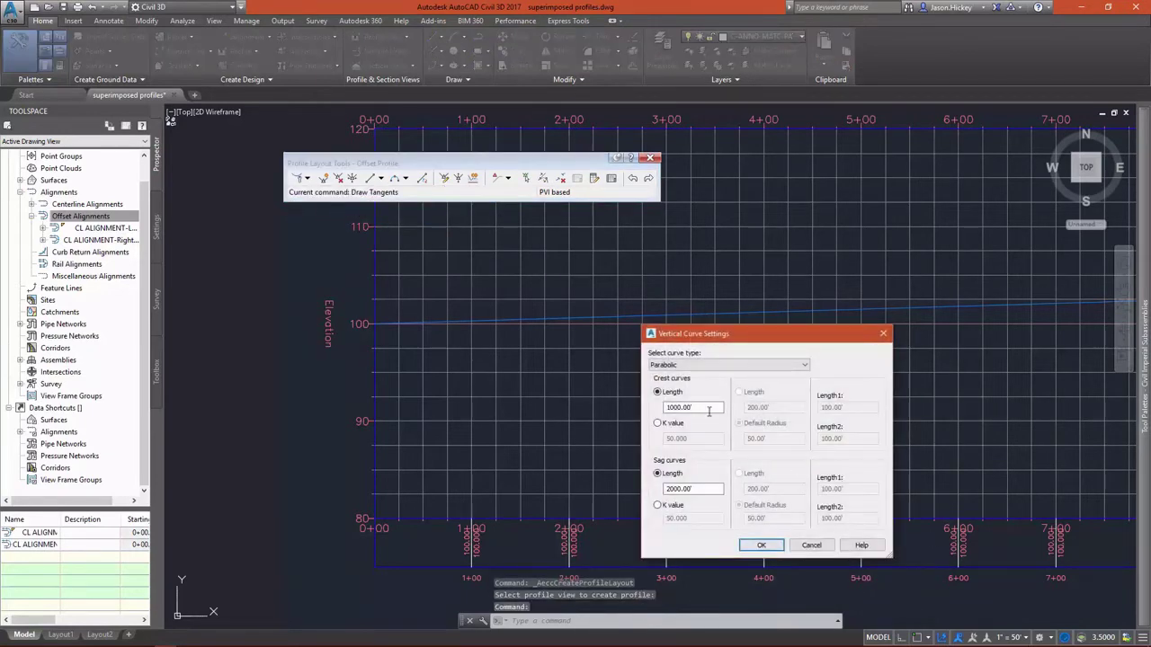
click(761, 546)
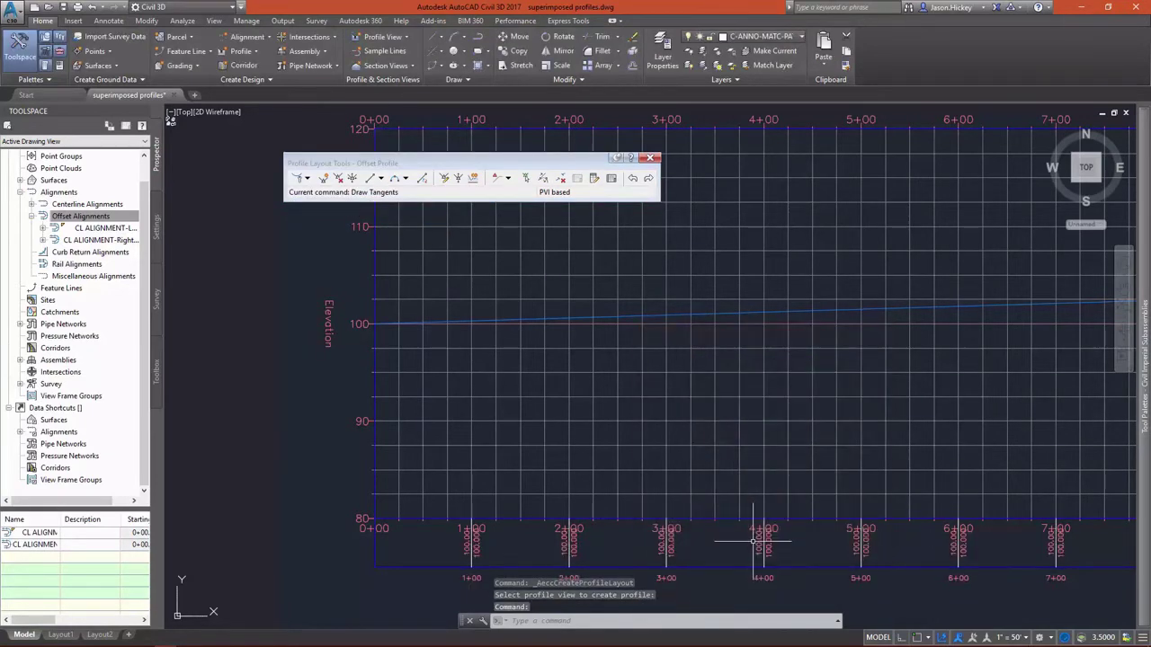
click(306, 179)
click(315, 207)
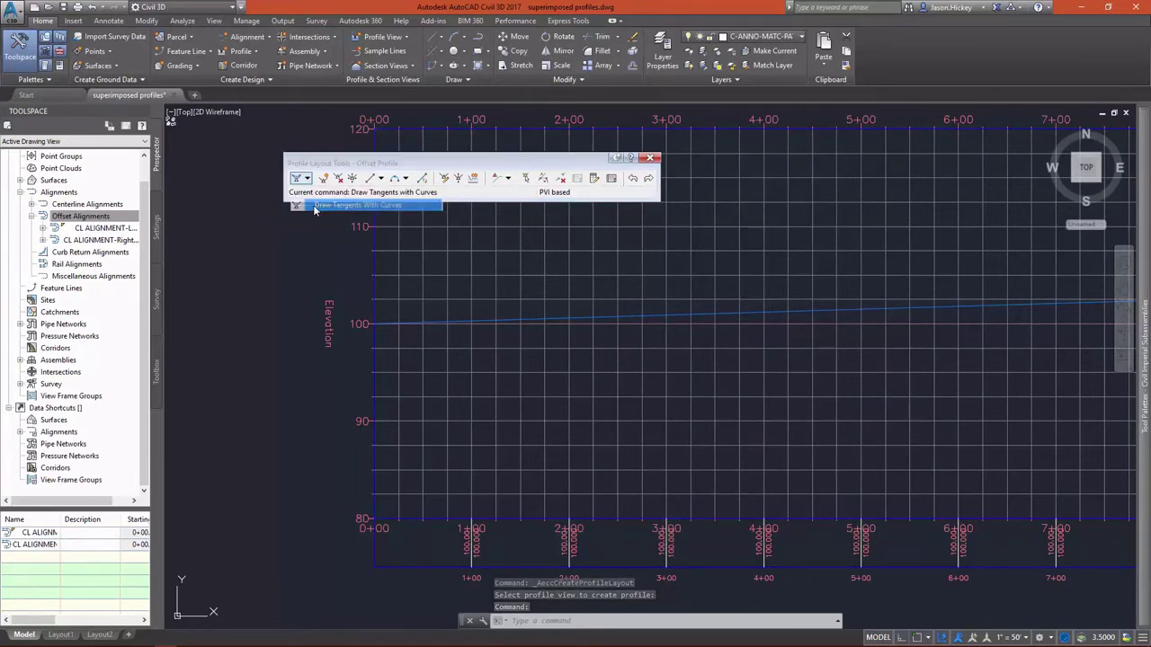
- Start the offset profile at the reference line's left endpoint using an Endpoint snap
scroll(359, 321, up, 6)
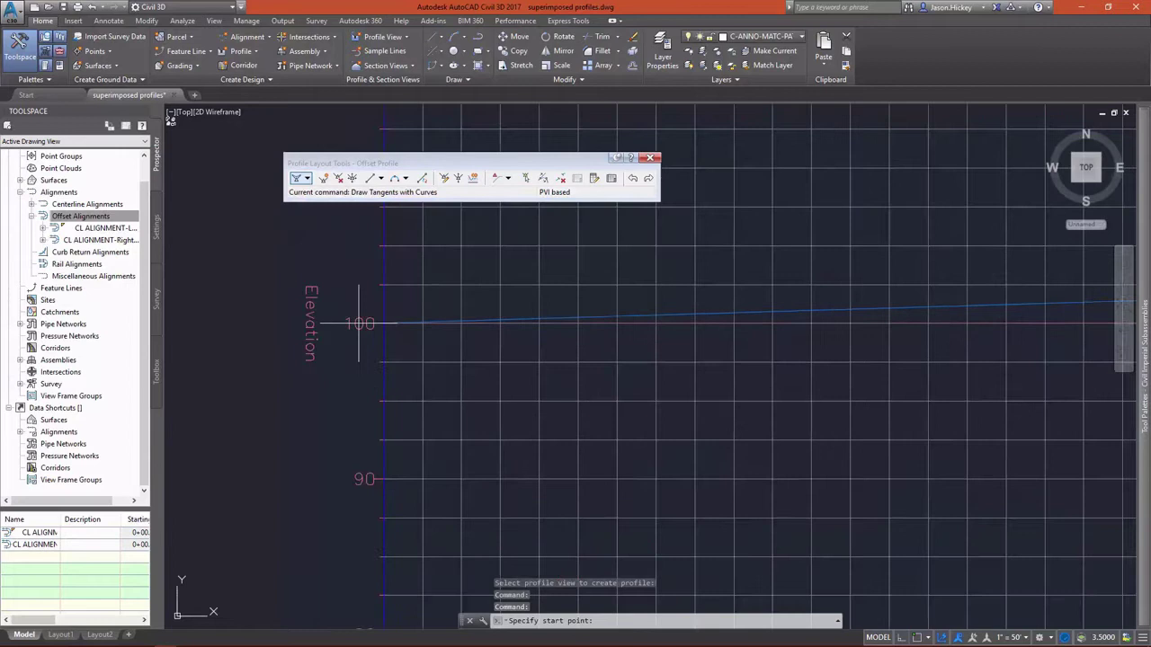
shift+right_click(413, 255)
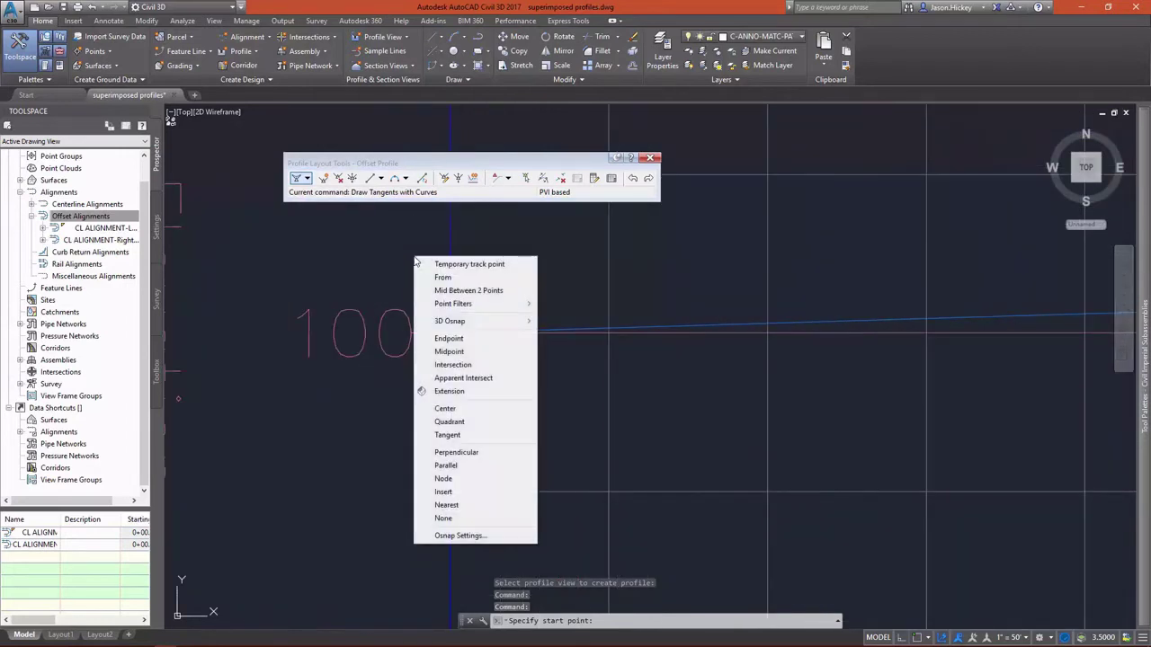
click(449, 334)
scroll(557, 352, up, 2)
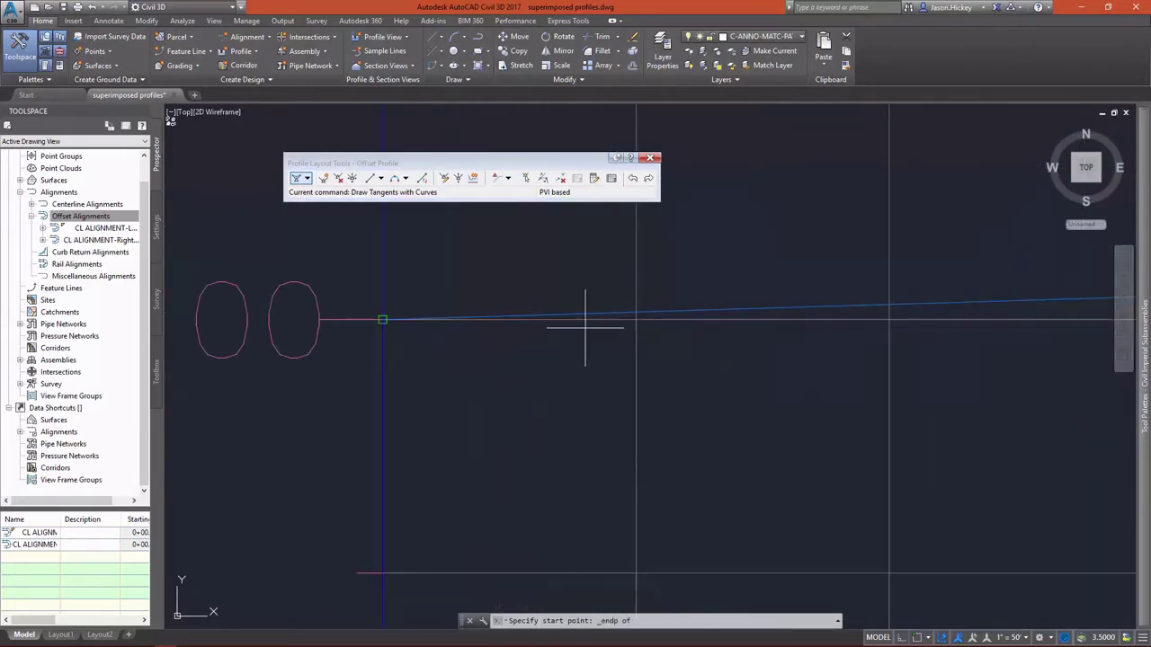
click(589, 324)
- Place PVIs along the superimposed centerline profile, including near 18+00 and its low point
scroll(297, 324, down, 7)
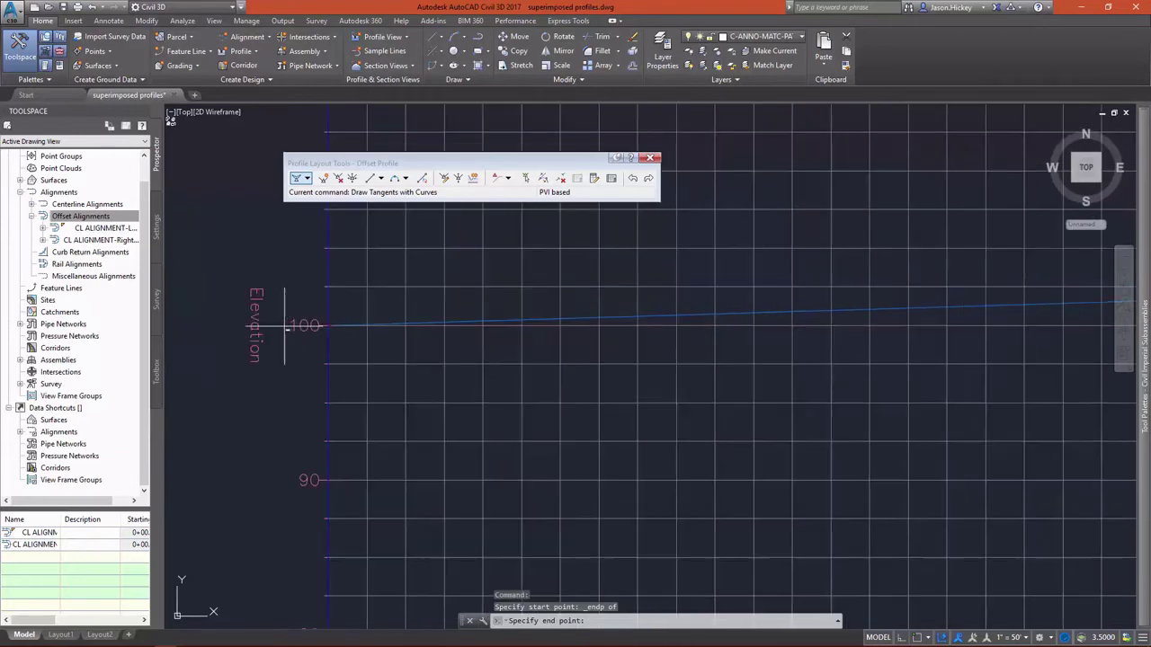
scroll(809, 324, up, 4)
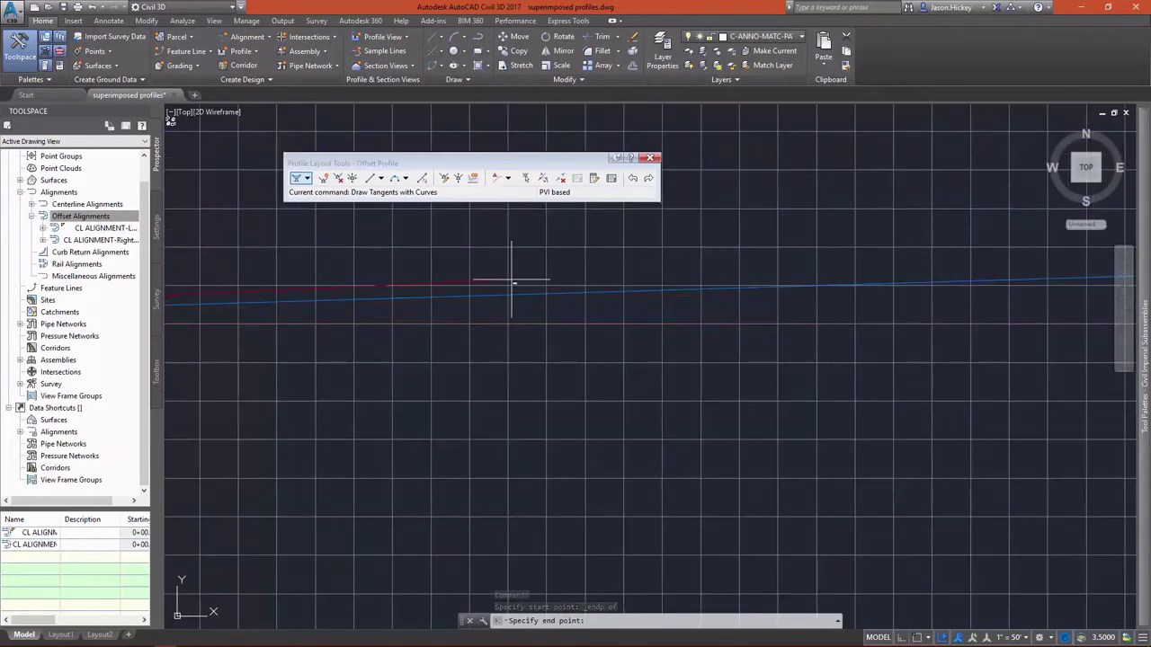
scroll(513, 283, down, 4)
scroll(560, 285, up, 1)
scroll(560, 285, up, 1)
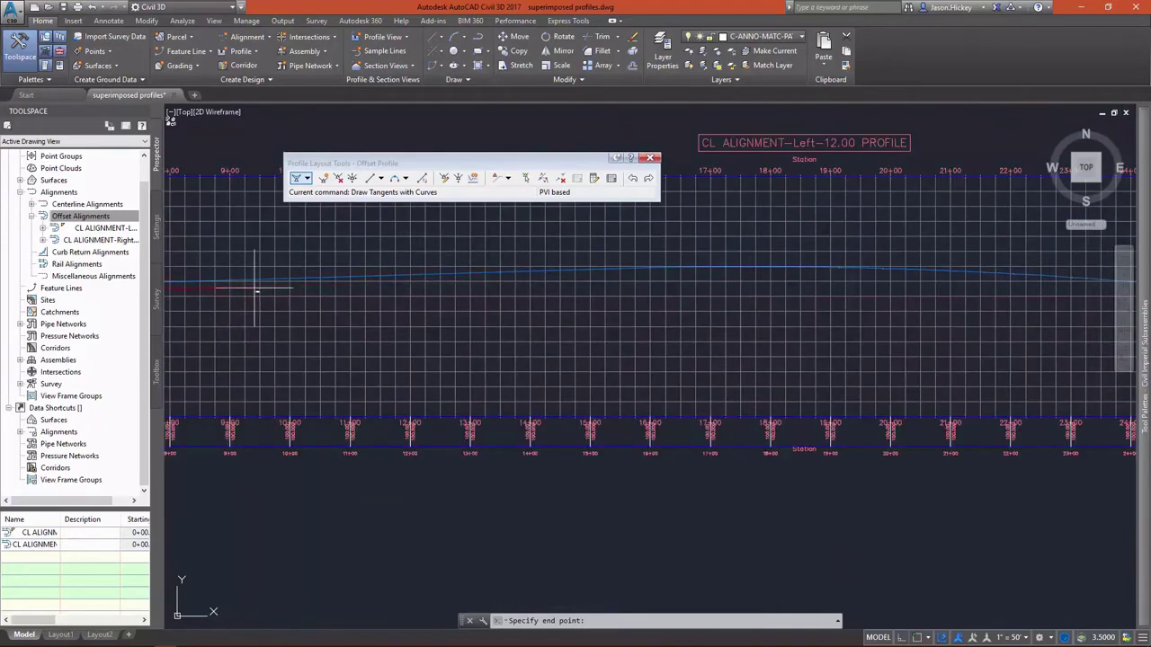
scroll(275, 285, up, 4)
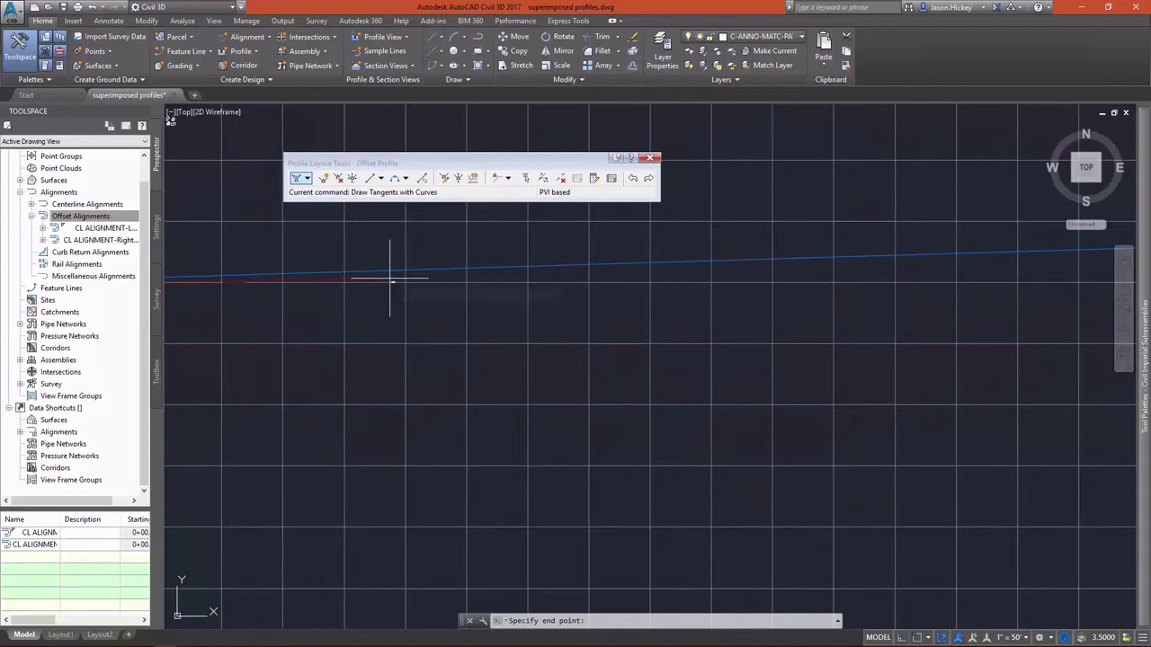
click(388, 277)
scroll(238, 267, down, 1)
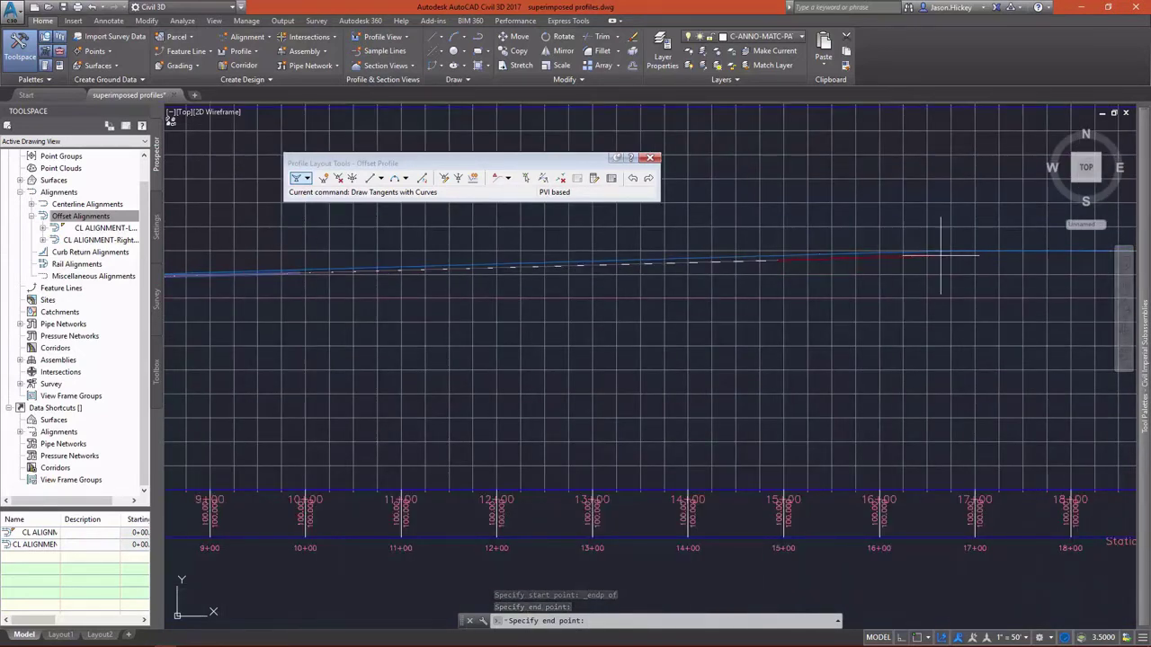
click(939, 258)
scroll(301, 261, down, 3)
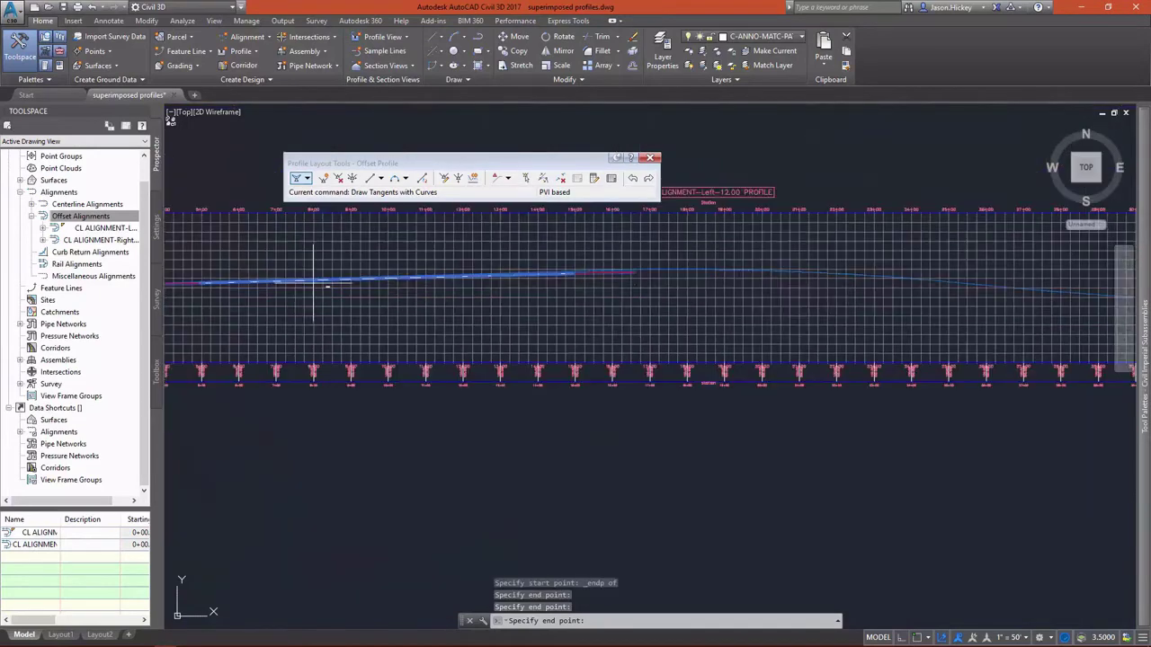
scroll(809, 269, up, 3)
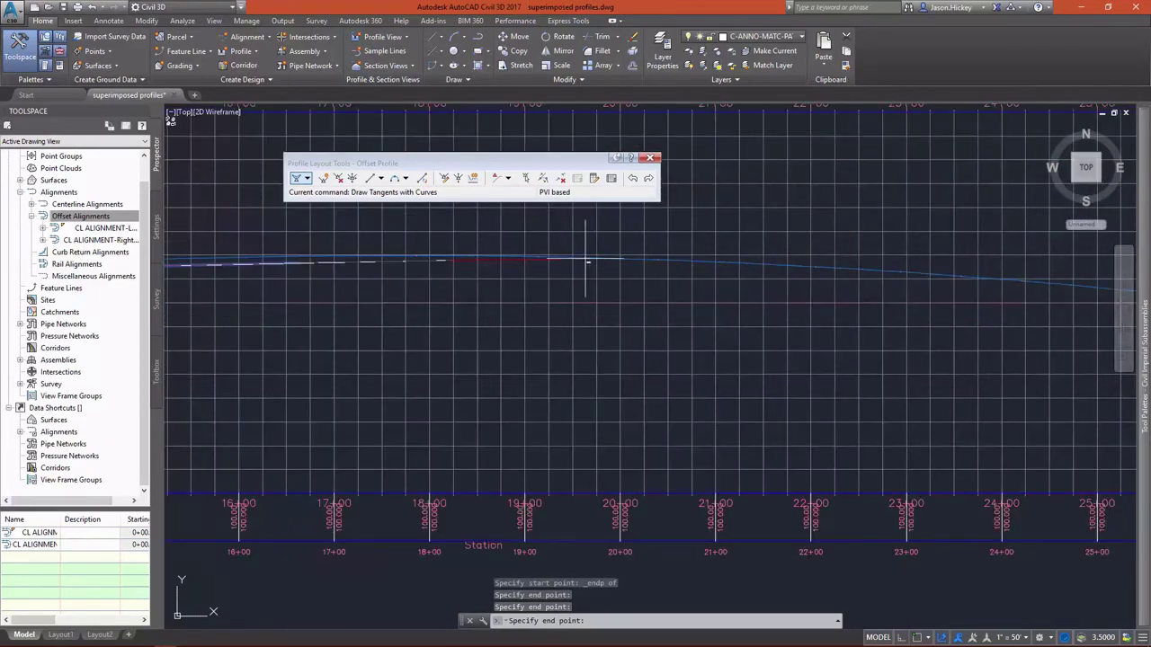
click(451, 261)
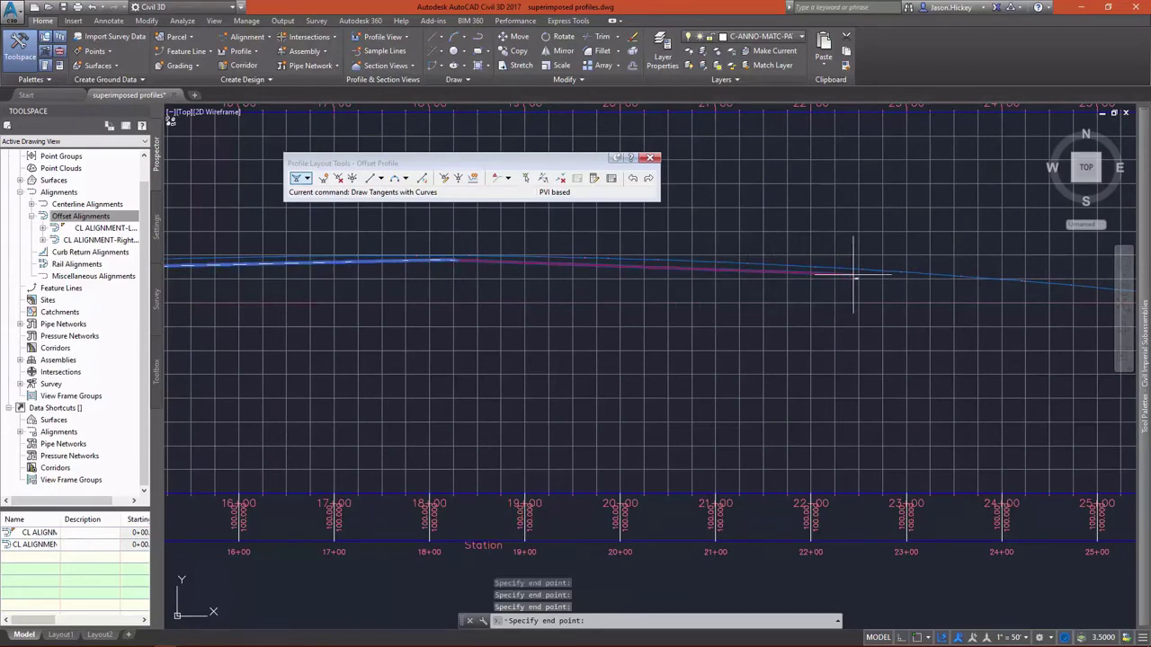
scroll(853, 276, down, 3)
scroll(829, 297, up, 2)
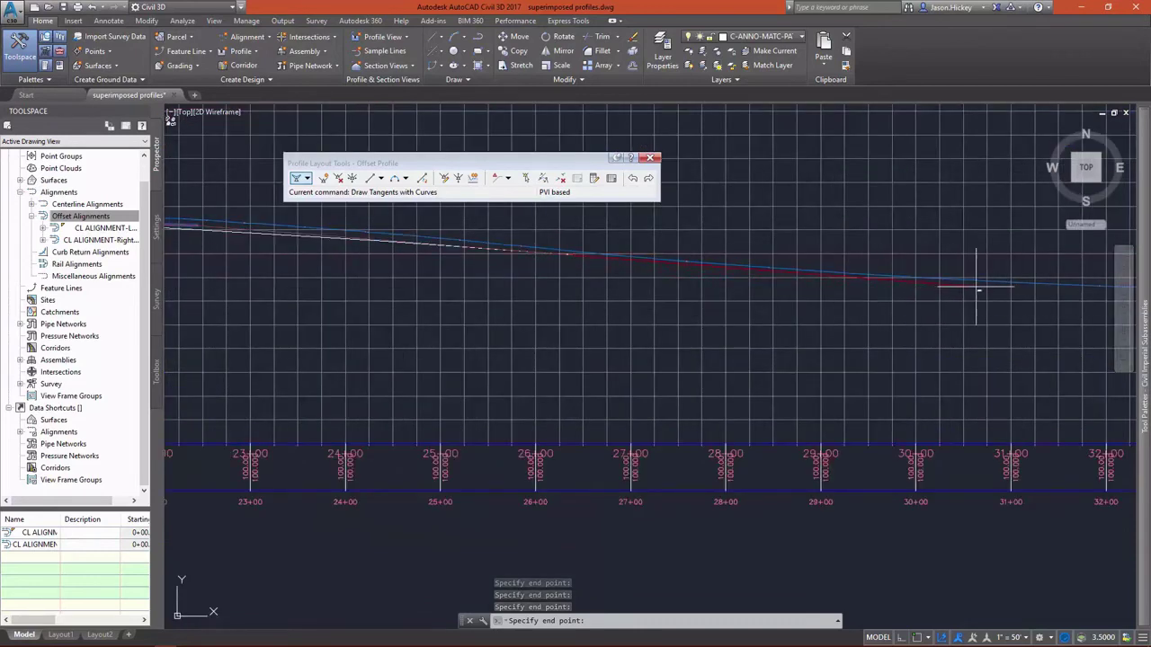
scroll(568, 315, down, 5)
scroll(568, 315, up, 5)
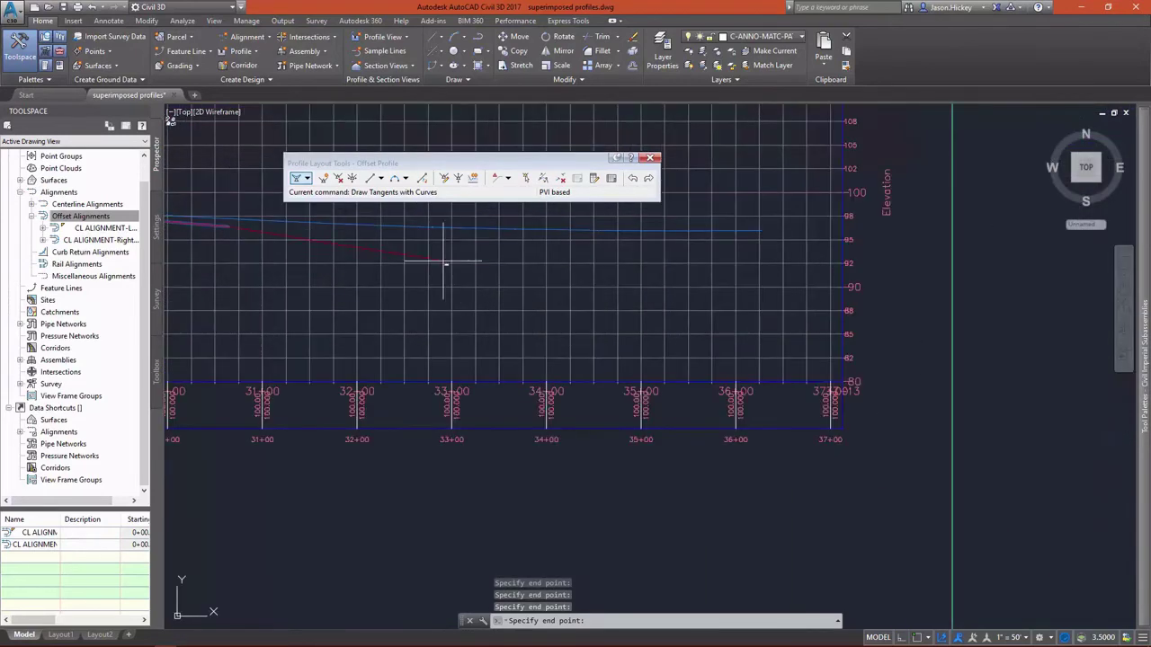
click(614, 243)
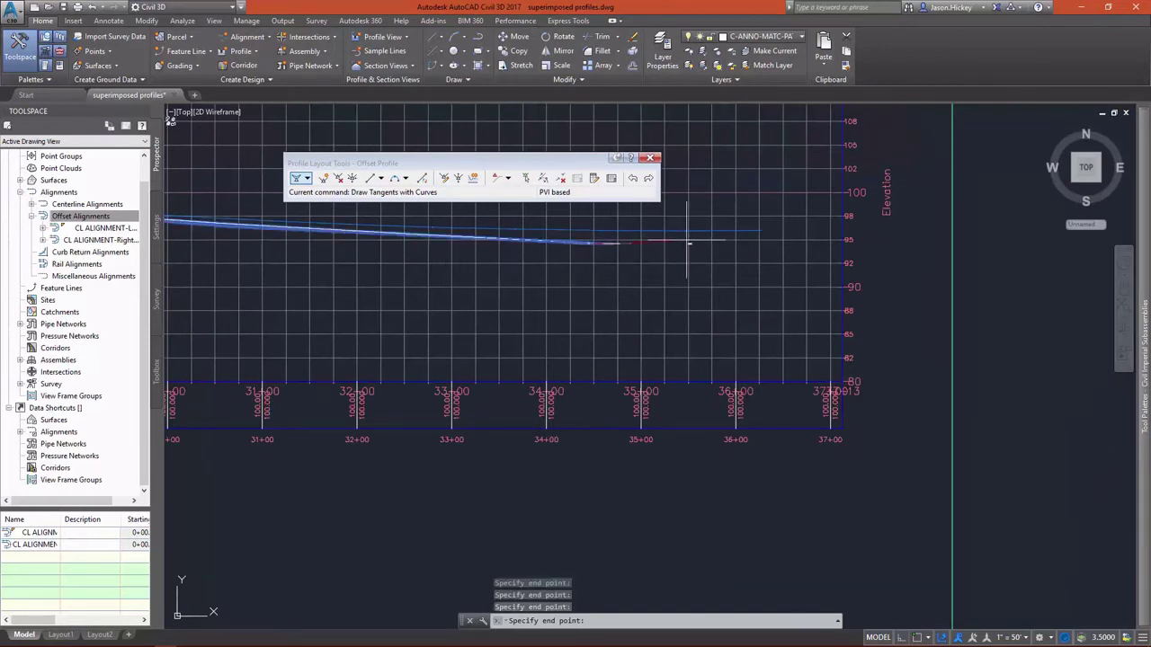
- End the profile at the right endpoint near elevation 100 with an Endpoint snap, then finish
shift+right_click(820, 231)
click(861, 314)
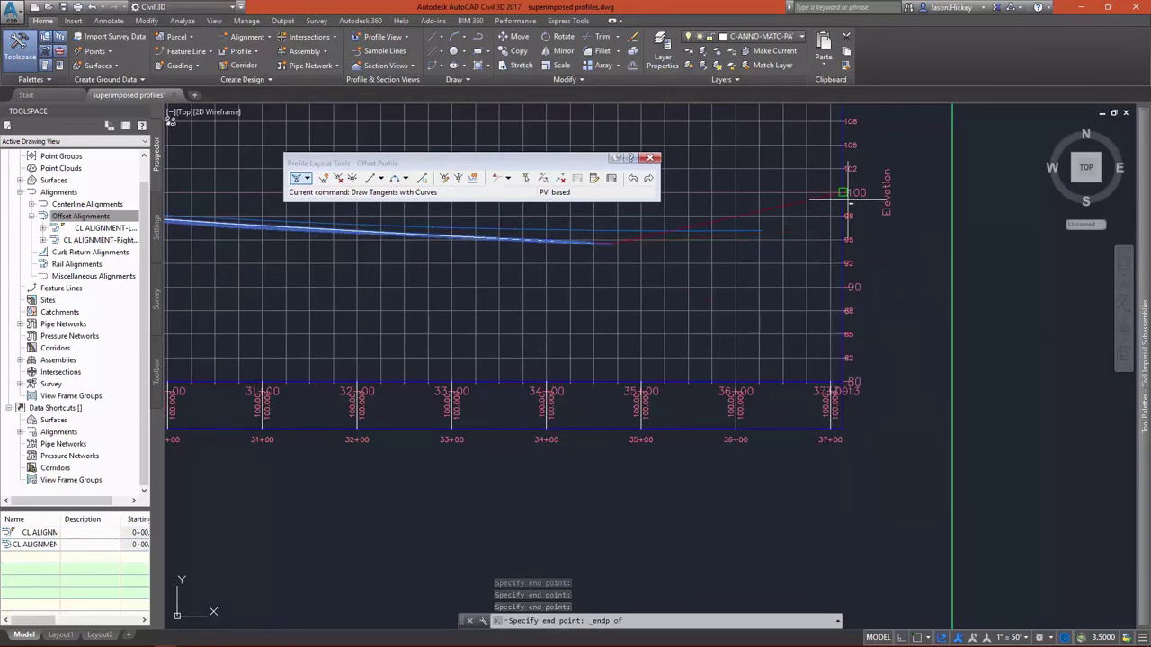
scroll(840, 190, up, 3)
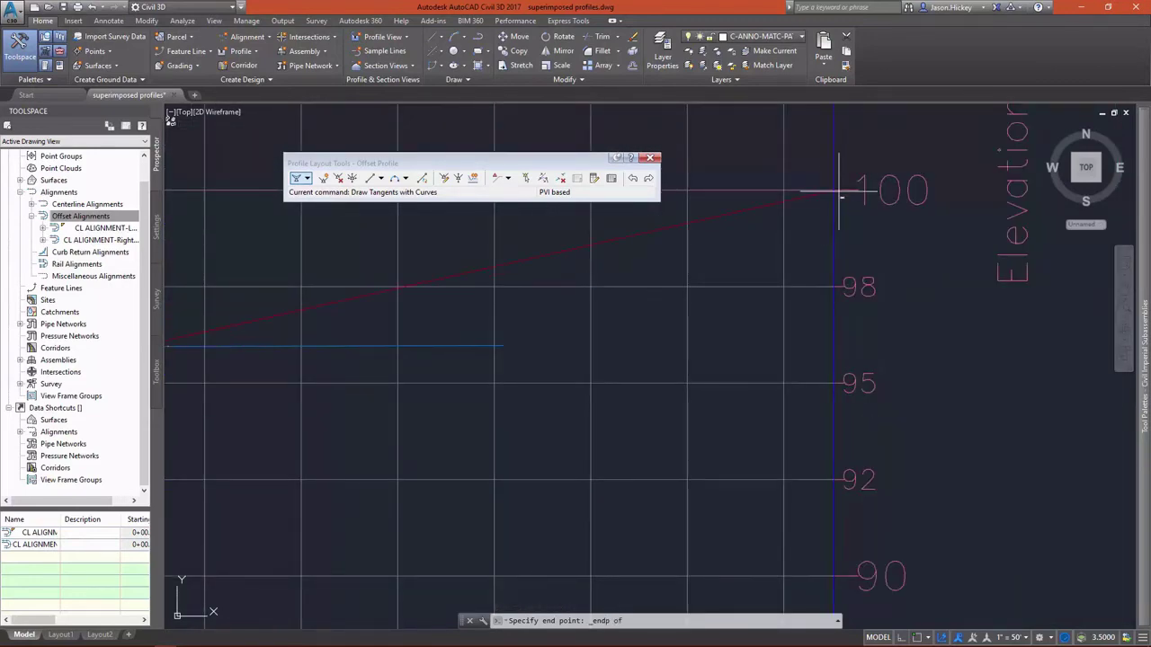
click(840, 190)
scroll(951, 297, down, 8)
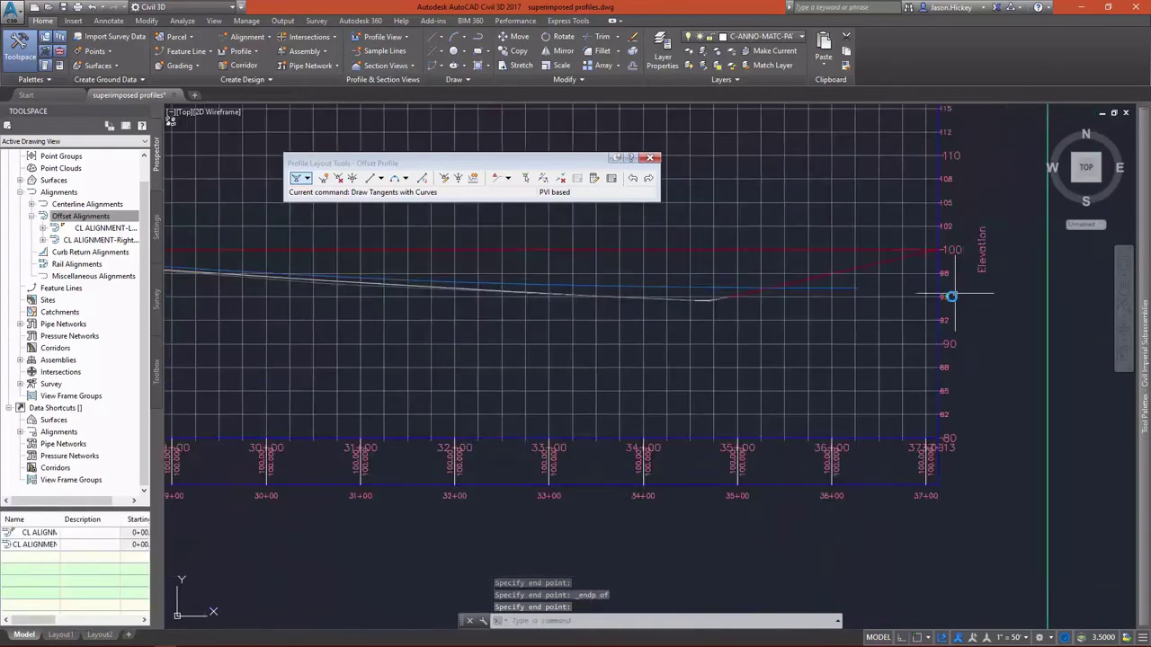
scroll(983, 335, down, 2)
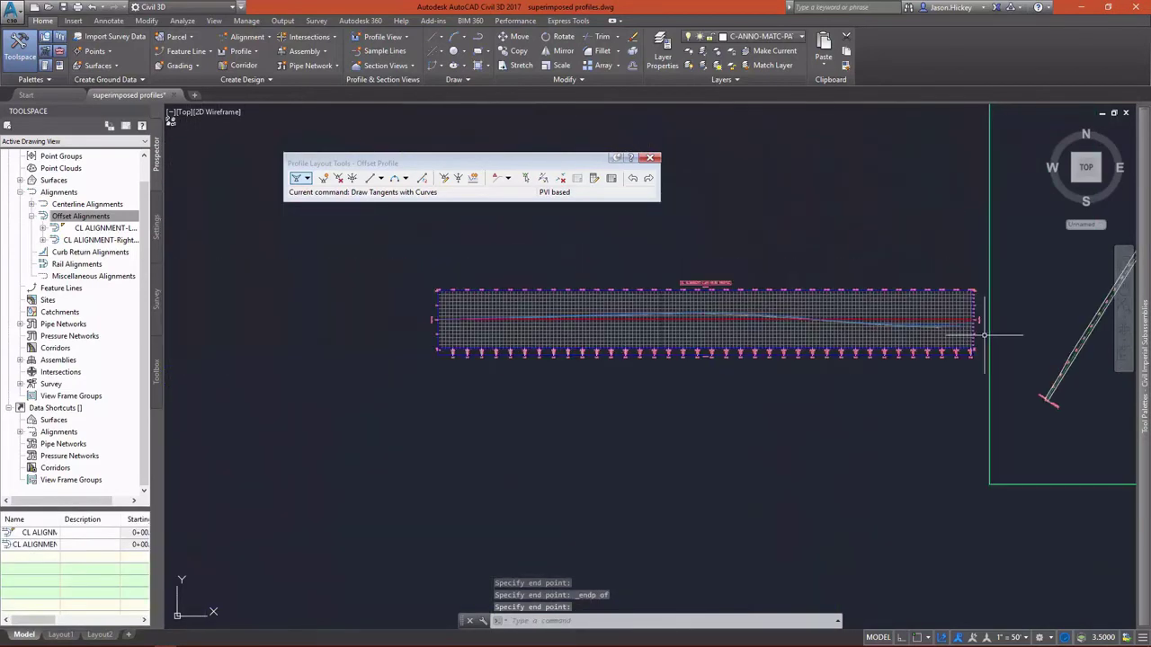
key(Escape)
key(Escape)
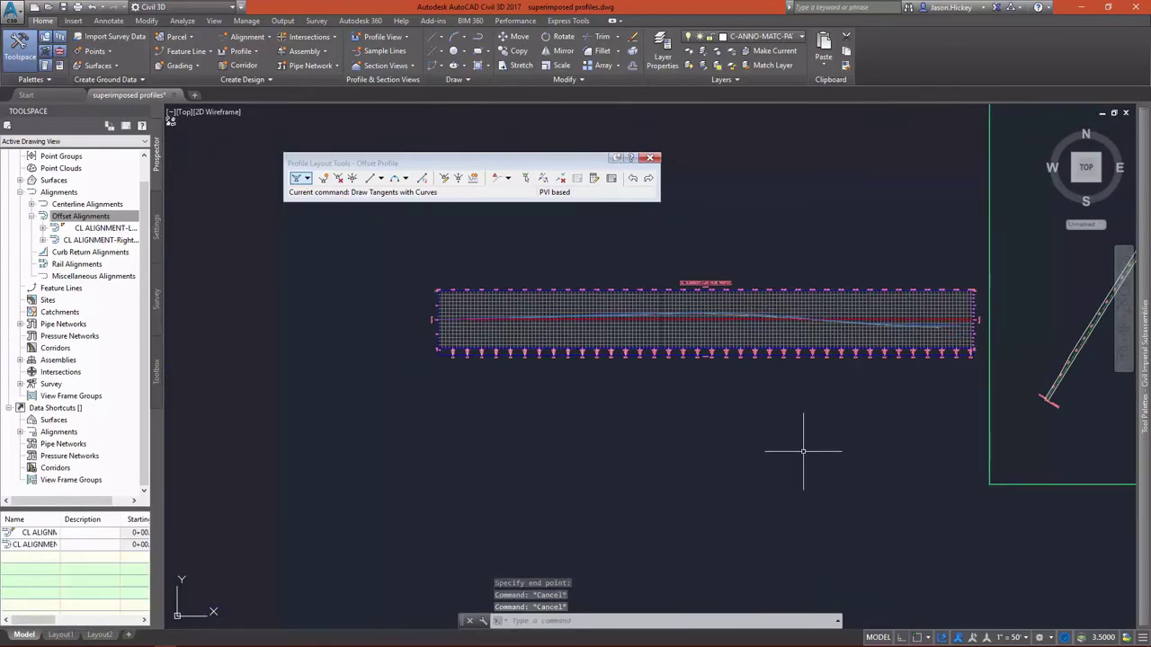
scroll(860, 341, up, 8)
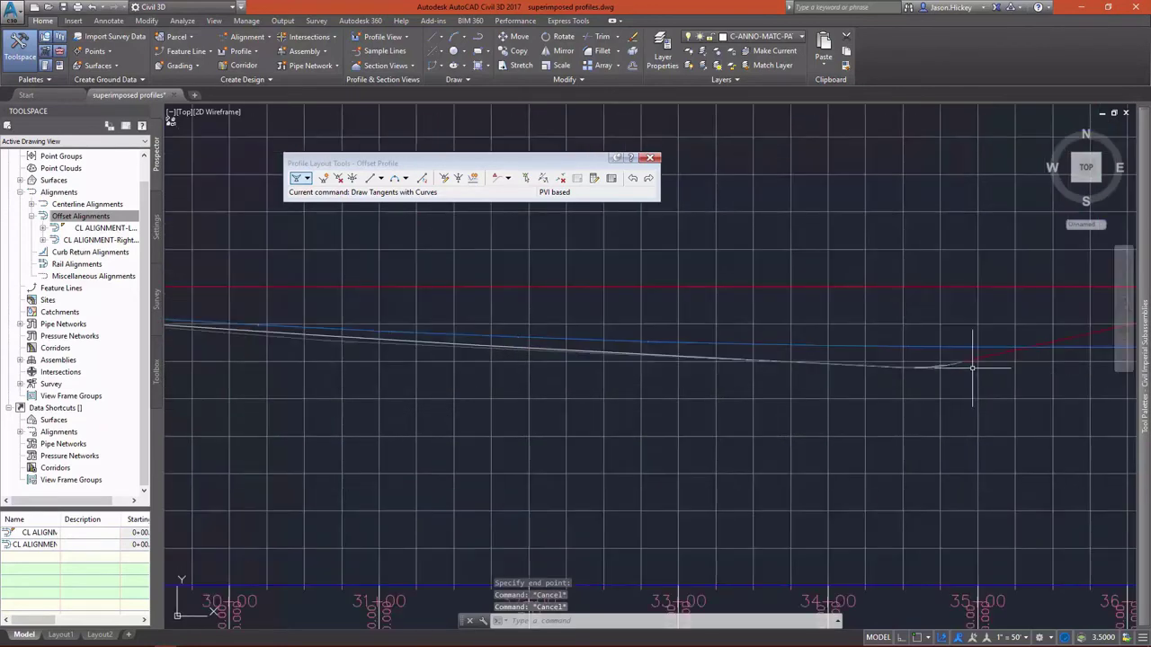
- Select the Offset Profile line and zoom out to see it across the whole profile view
click(972, 366)
scroll(1015, 332, down, 4)
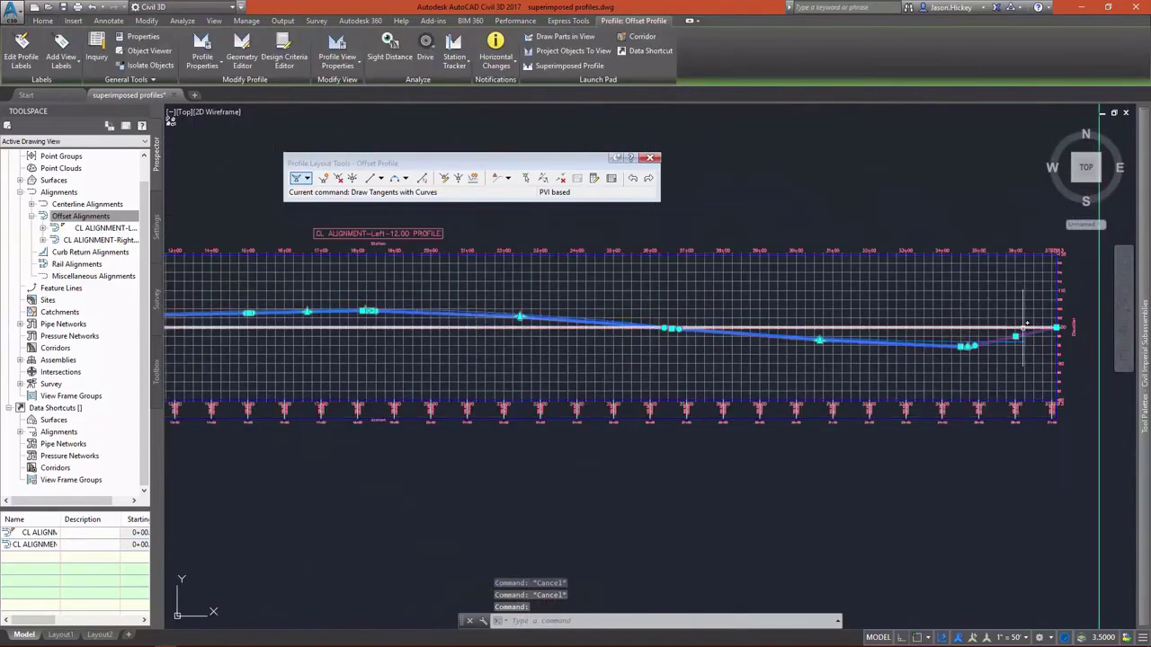
scroll(974, 336, down, 2)
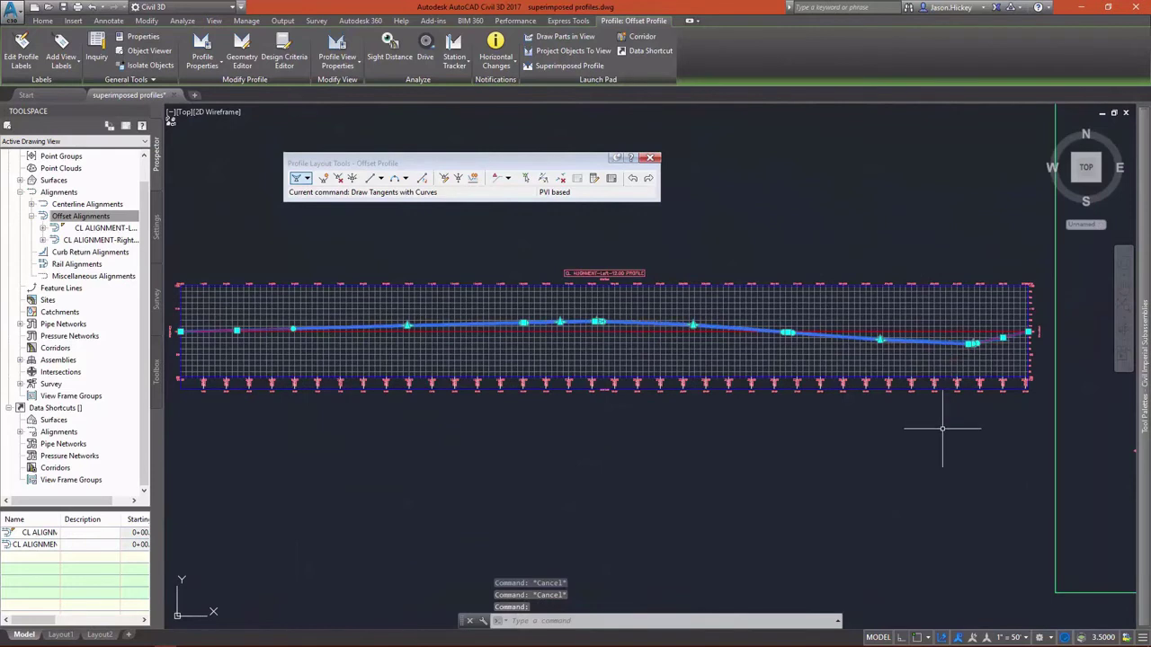